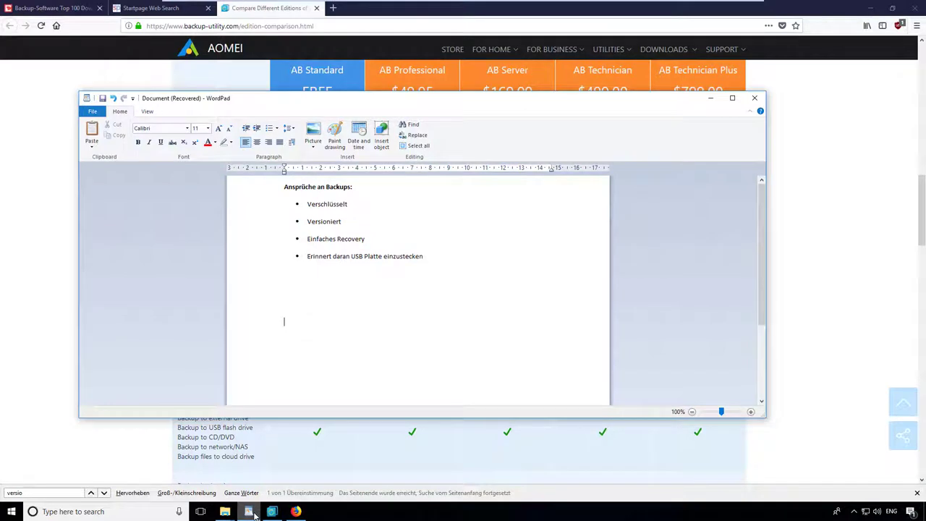
- Look over the Top 100 backup software downloads page and return to the document listing the backup requirements
{"action": "left_click", "coordinate": [51, 8]}
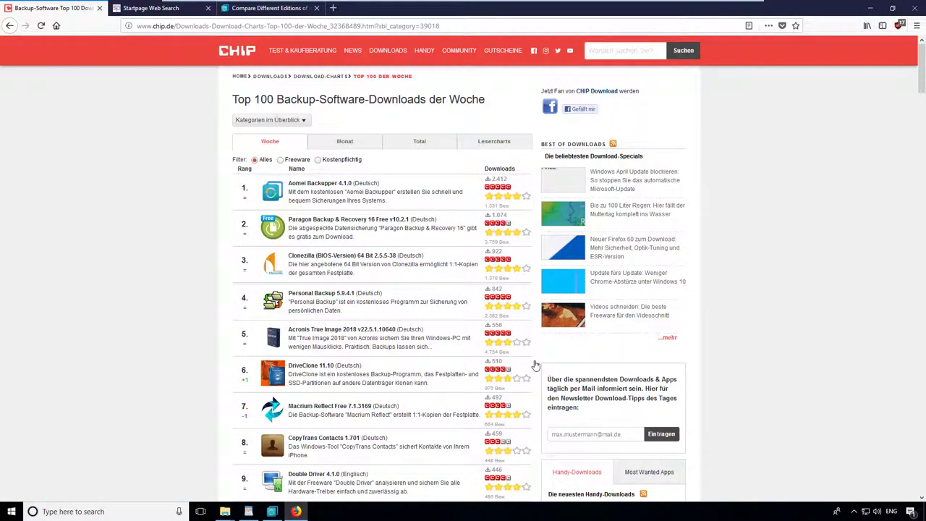
{"action": "left_click", "coordinate": [250, 511]}
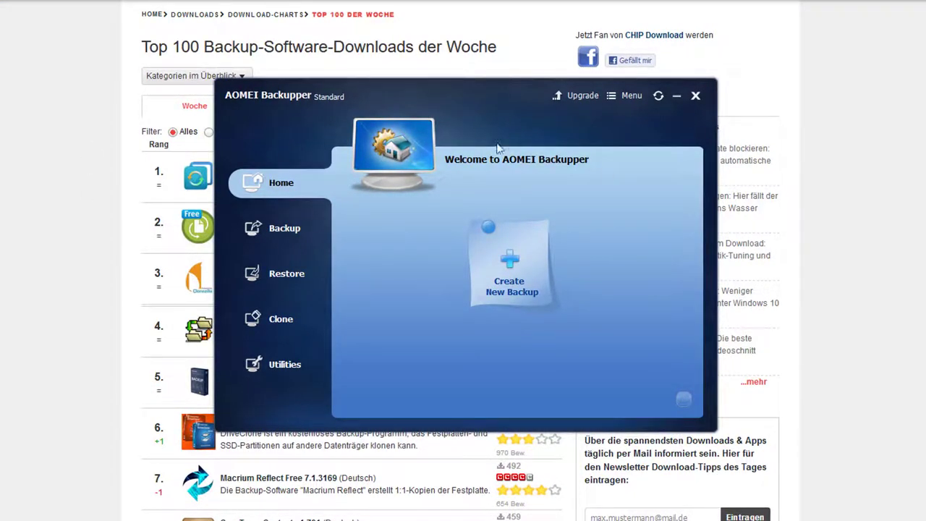
- Create a new File Backup task and name it usefulvid
{"action": "left_click", "coordinate": [513, 272]}
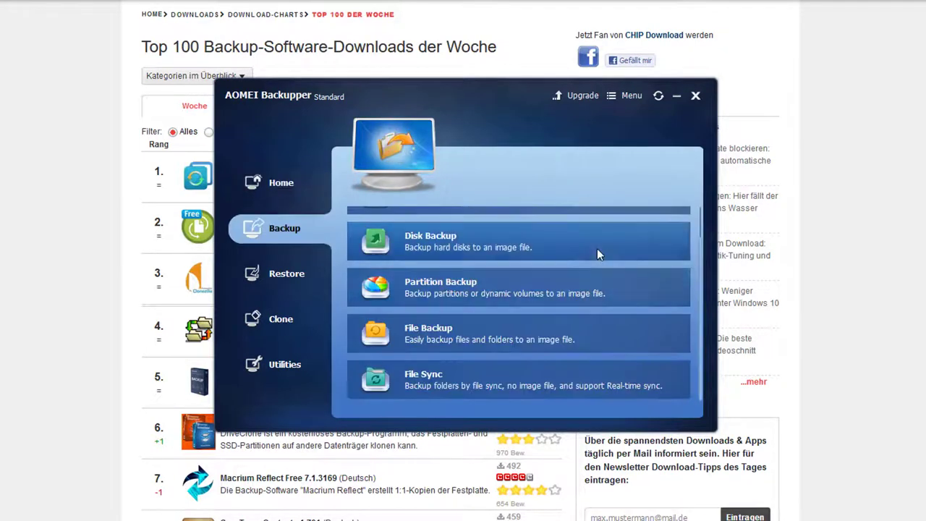
{"action": "scroll", "coordinate": [499, 336], "scroll_direction": "up", "scroll_amount": 1}
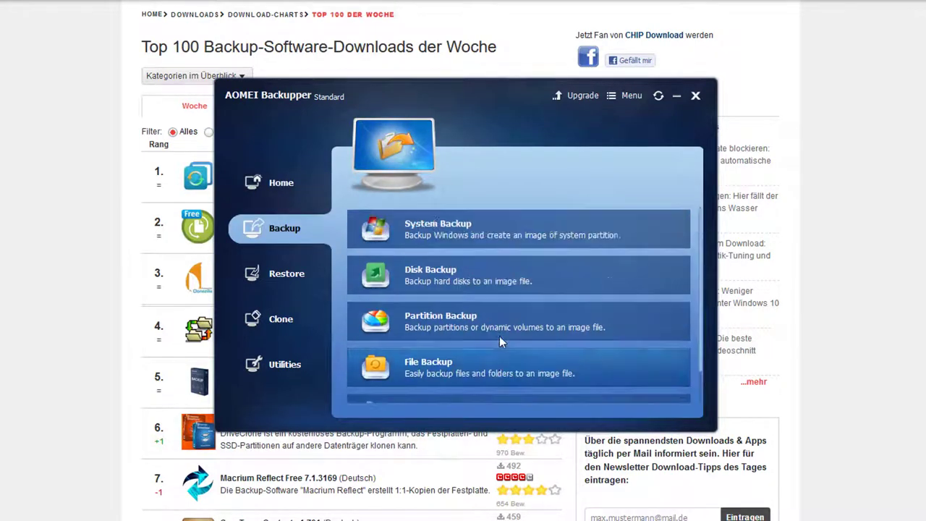
{"action": "scroll", "coordinate": [524, 361], "scroll_direction": "down", "scroll_amount": 1}
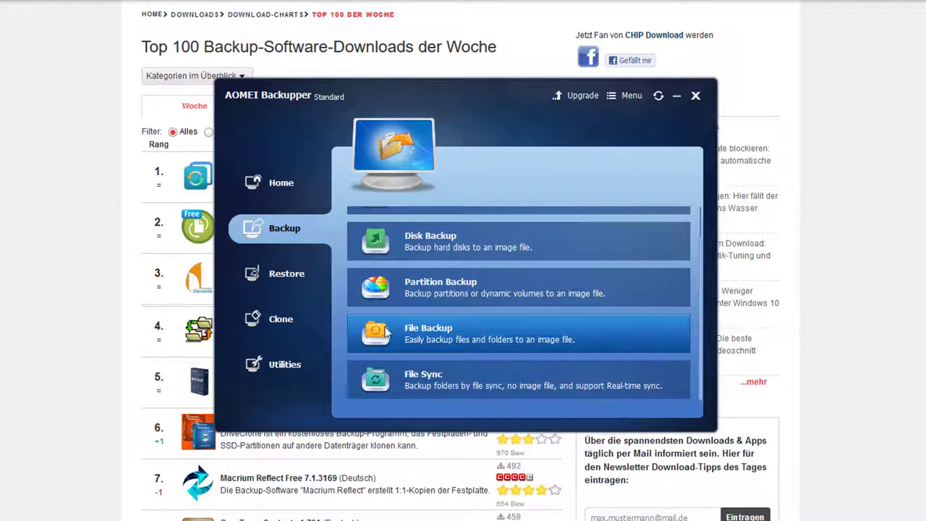
{"action": "left_click", "coordinate": [555, 332]}
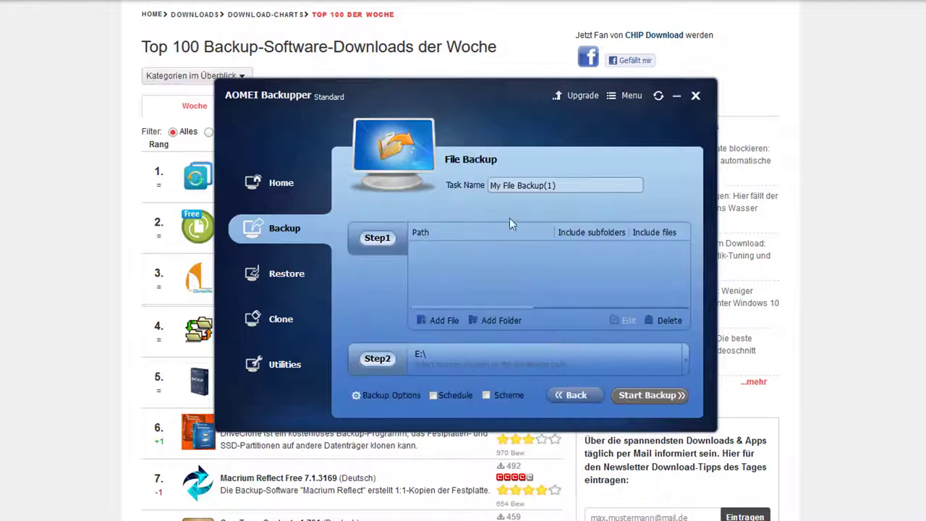
{"action": "left_click_drag", "start_coordinate": [554, 184], "coordinate": [443, 182]}
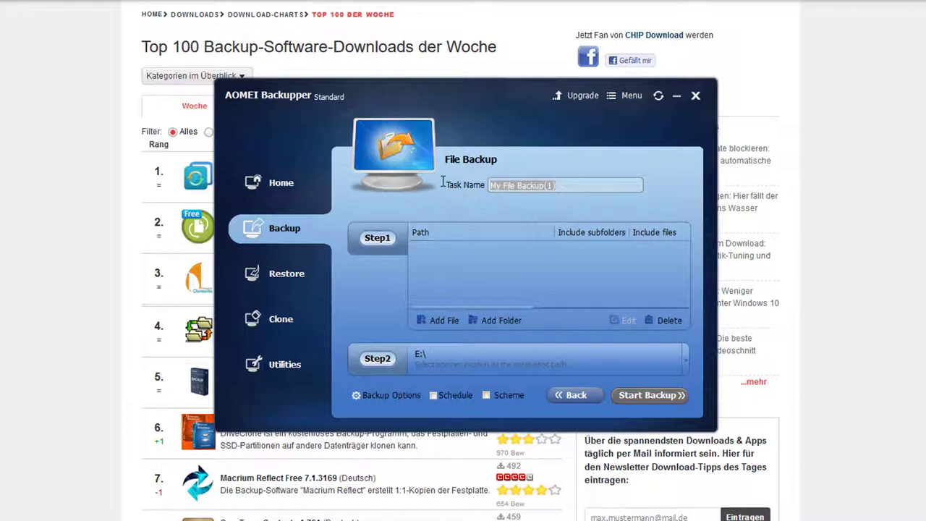
{"action": "type", "text": "usefulvid"}
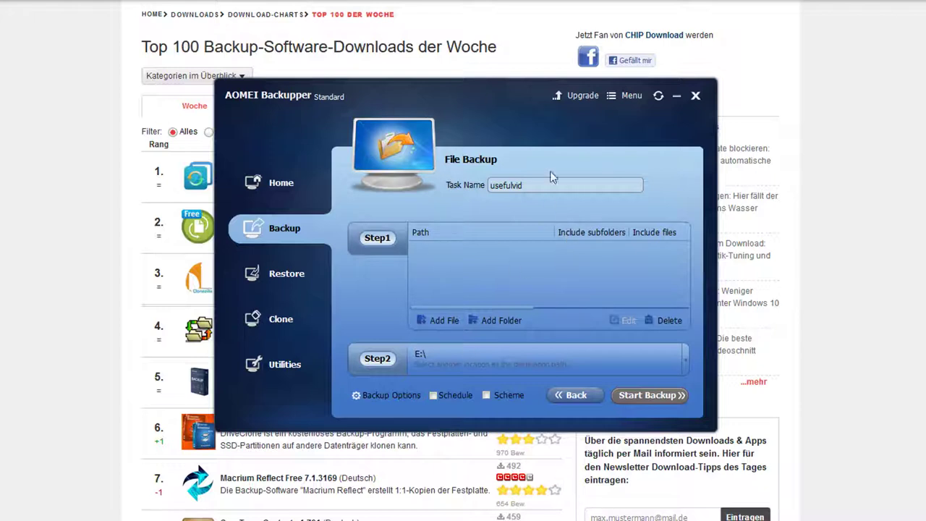
- Add the WichtigeDateien folder from Documents, including its subfolders, as the source of the backup
{"action": "left_click", "coordinate": [499, 324]}
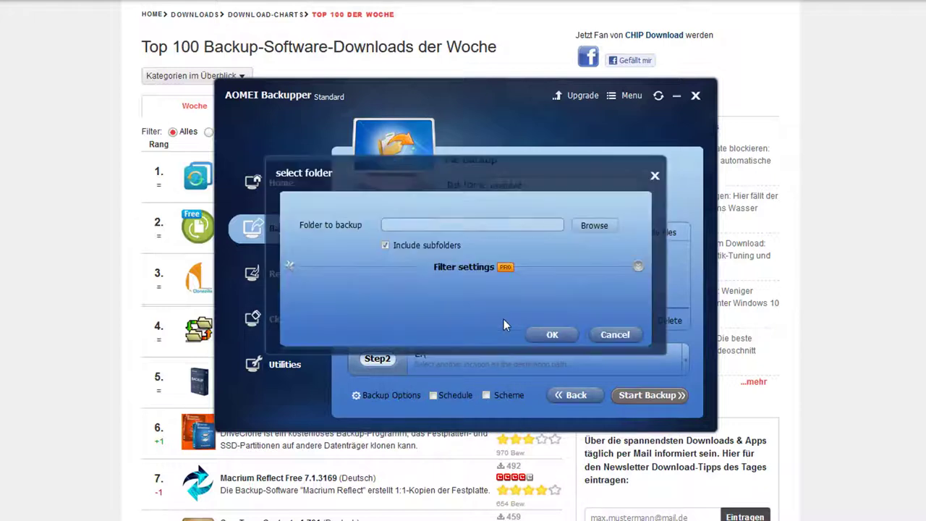
{"action": "left_click", "coordinate": [599, 229]}
{"action": "left_click", "coordinate": [559, 247]}
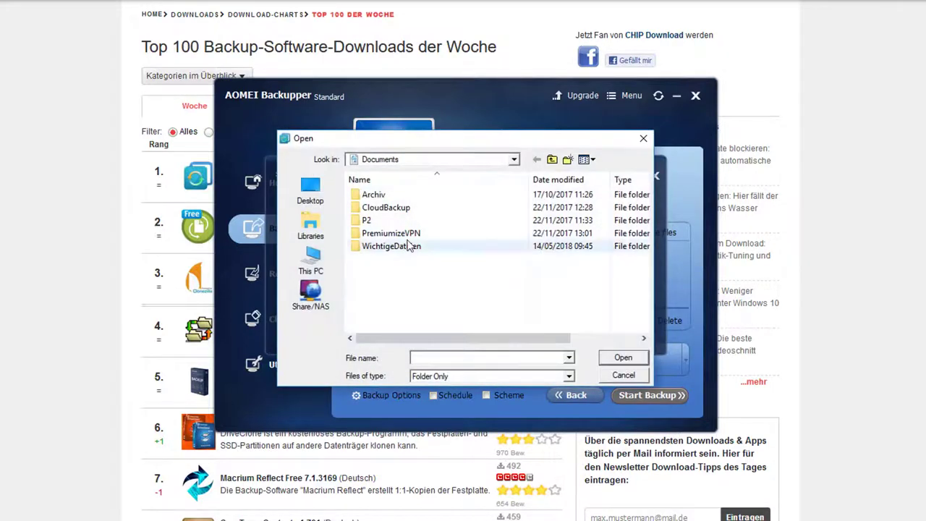
{"action": "left_click", "coordinate": [622, 357]}
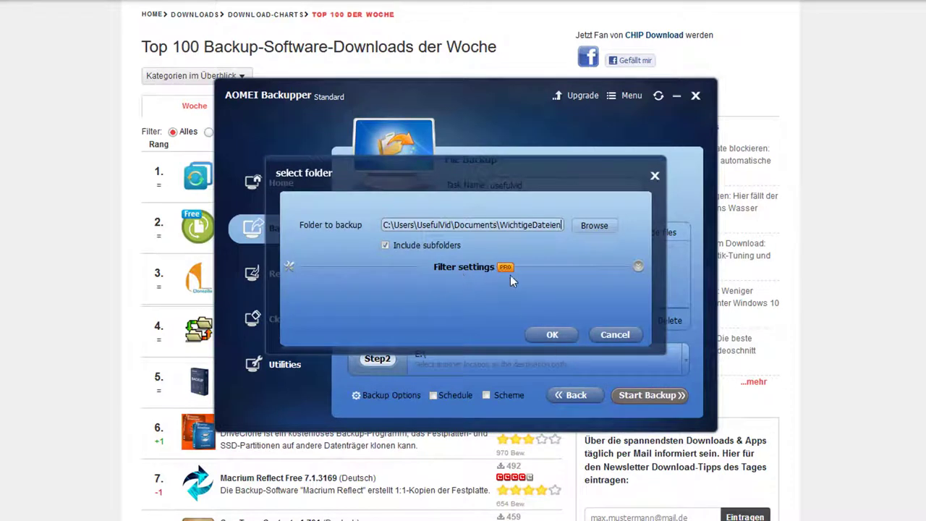
{"action": "left_click", "coordinate": [549, 335]}
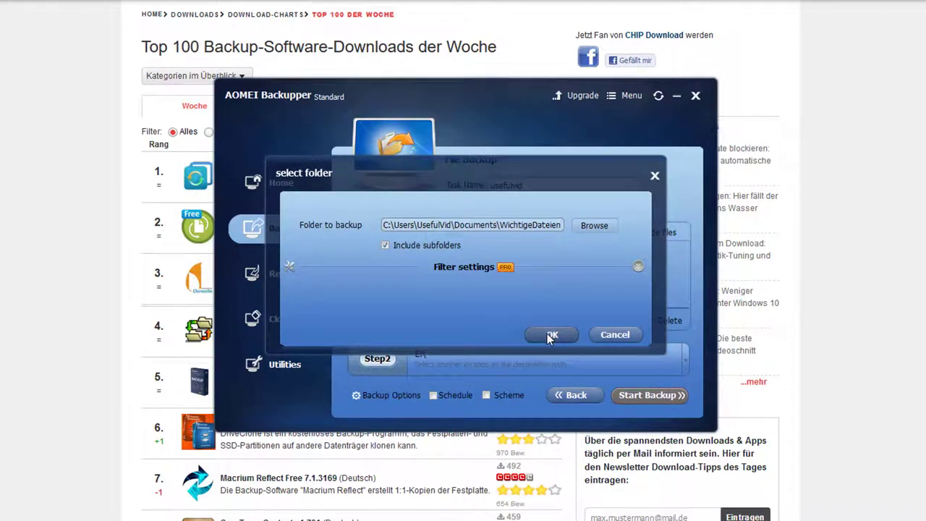
- Set the backup destination to the root of the USB drive G:\
{"action": "left_click", "coordinate": [358, 366]}
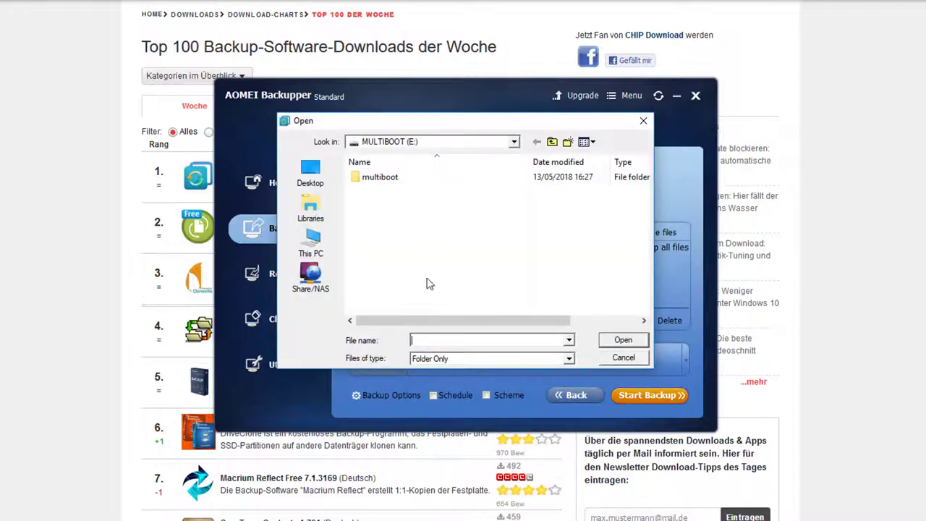
{"action": "left_click", "coordinate": [440, 142]}
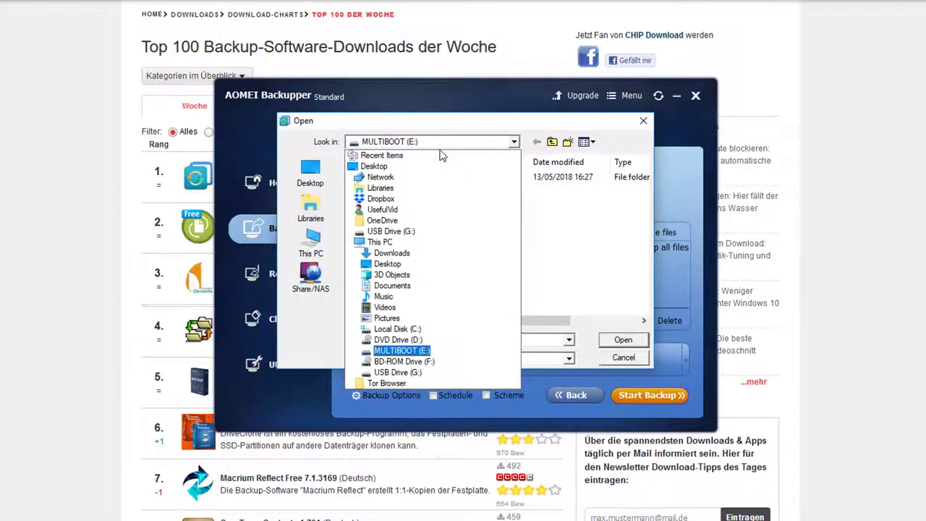
{"action": "left_click", "coordinate": [442, 373]}
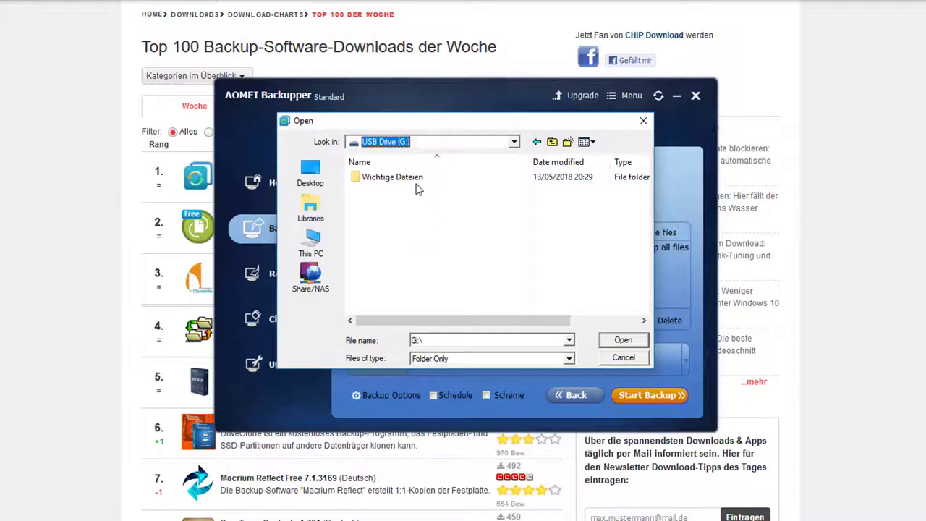
{"action": "left_click", "coordinate": [448, 338]}
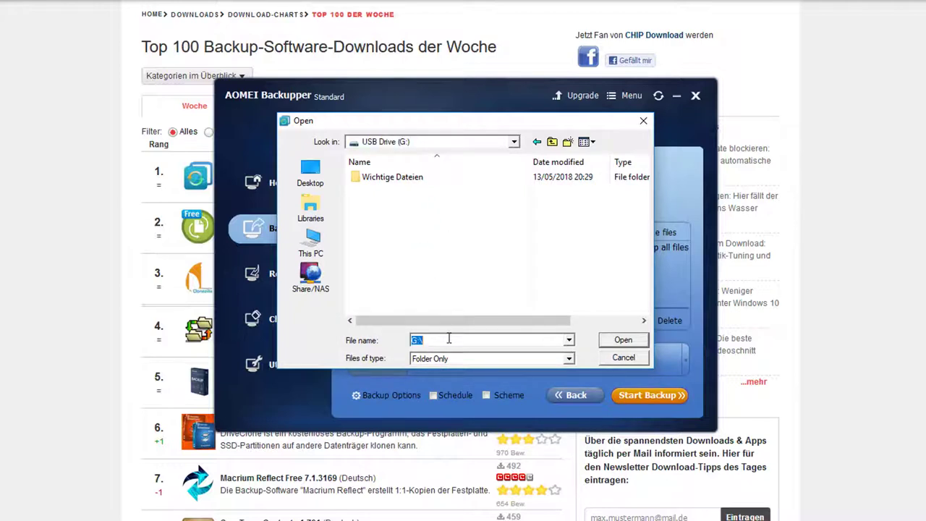
{"action": "left_click", "coordinate": [450, 340]}
{"action": "left_click", "coordinate": [622, 341]}
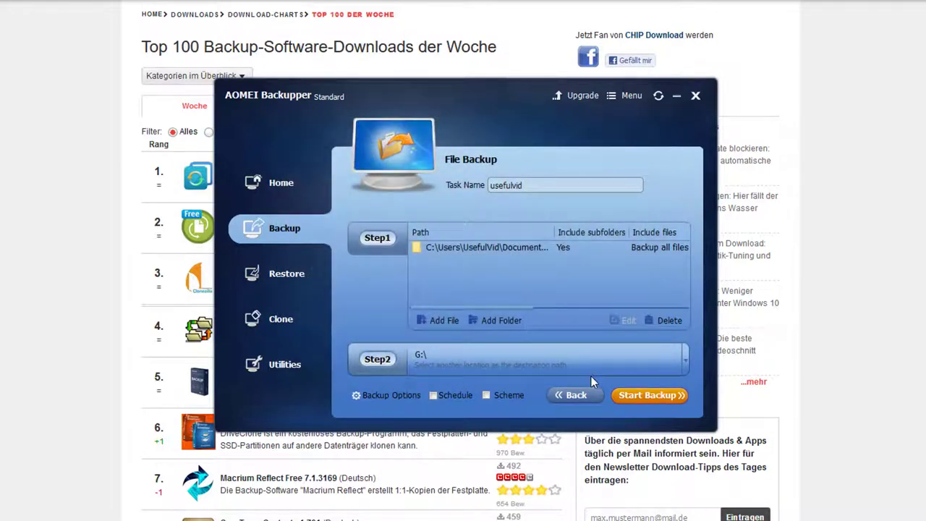
- Inspect the disk space management options of the backup scheme and leave without applying them
{"action": "left_click", "coordinate": [487, 397]}
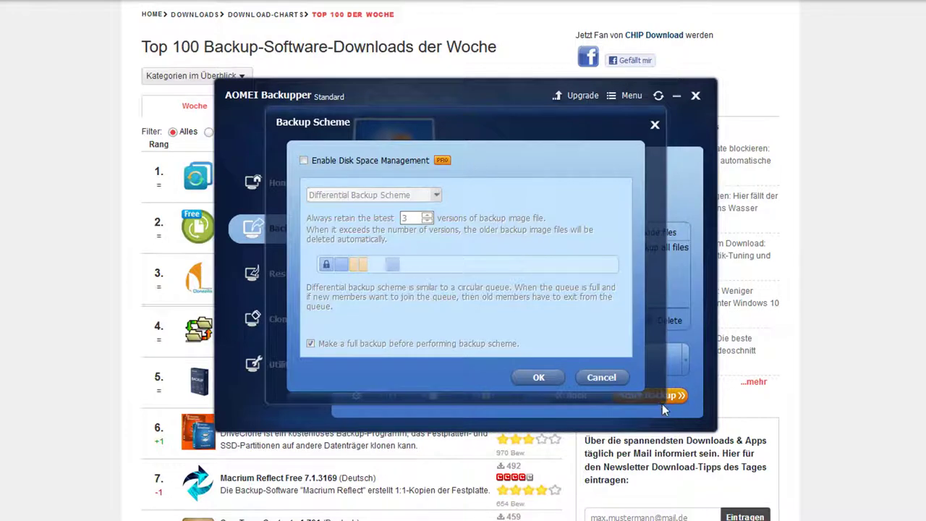
{"action": "left_click", "coordinate": [607, 375]}
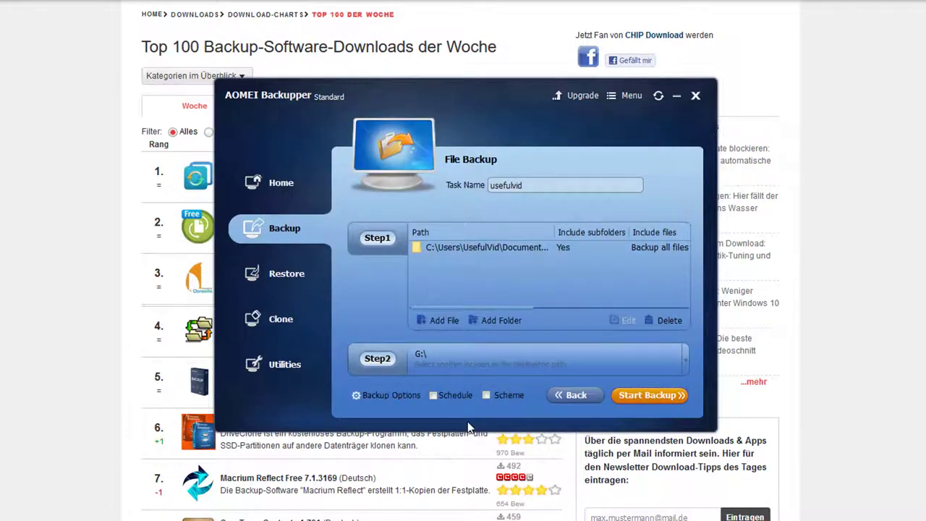
- Schedule the task daily at 1-hour intervals from 00:00 to 23:59, using the default incremental backup method
{"action": "left_click", "coordinate": [453, 395]}
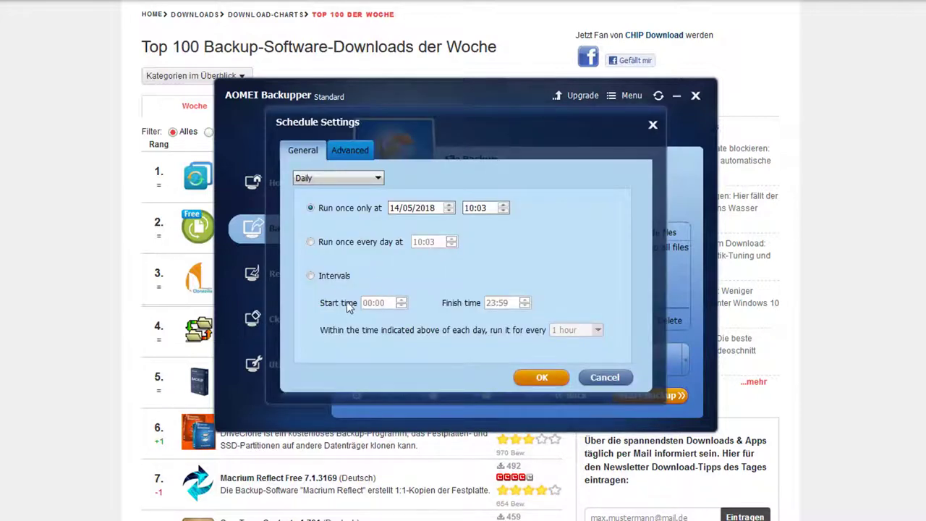
{"action": "left_click", "coordinate": [366, 178]}
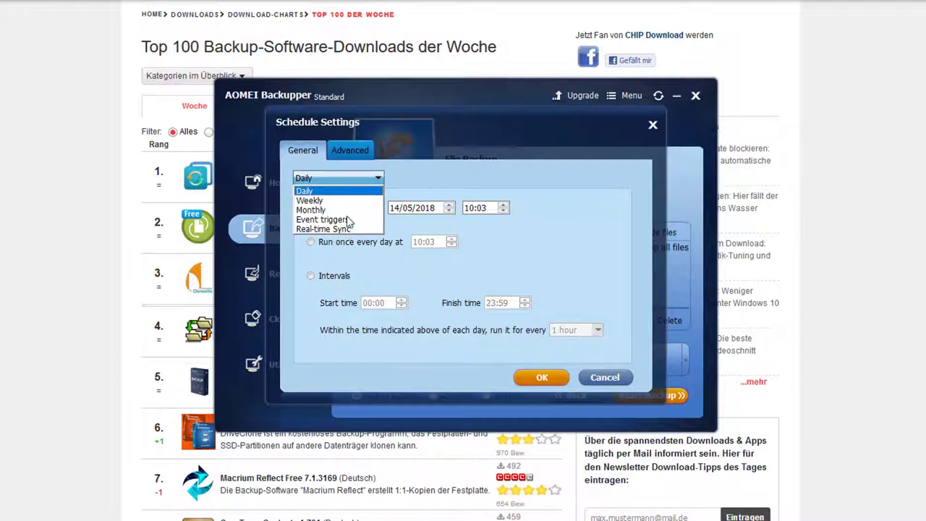
{"action": "left_click", "coordinate": [350, 220]}
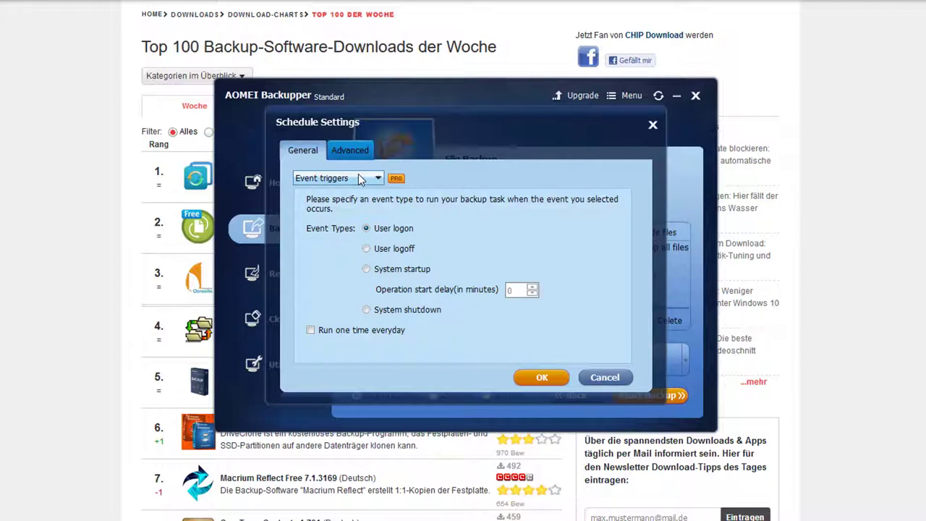
{"action": "left_click", "coordinate": [359, 179]}
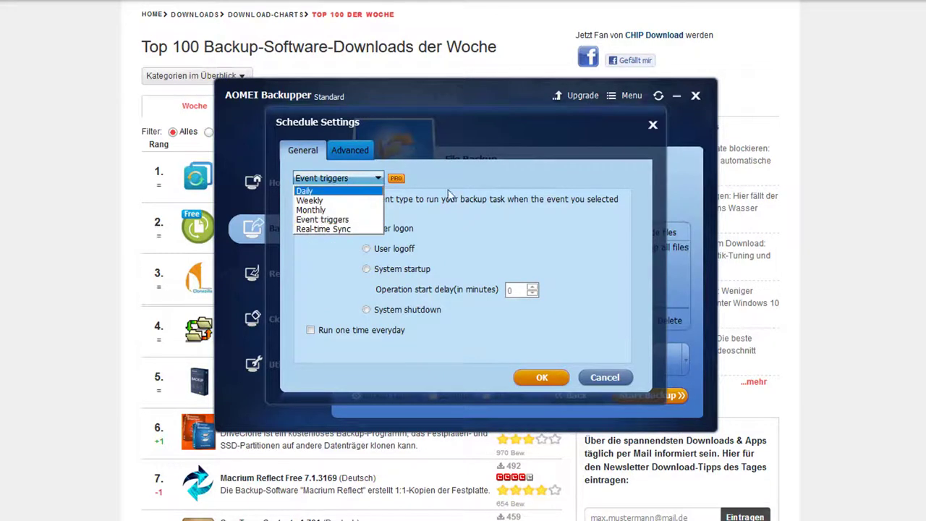
{"action": "left_click", "coordinate": [358, 191]}
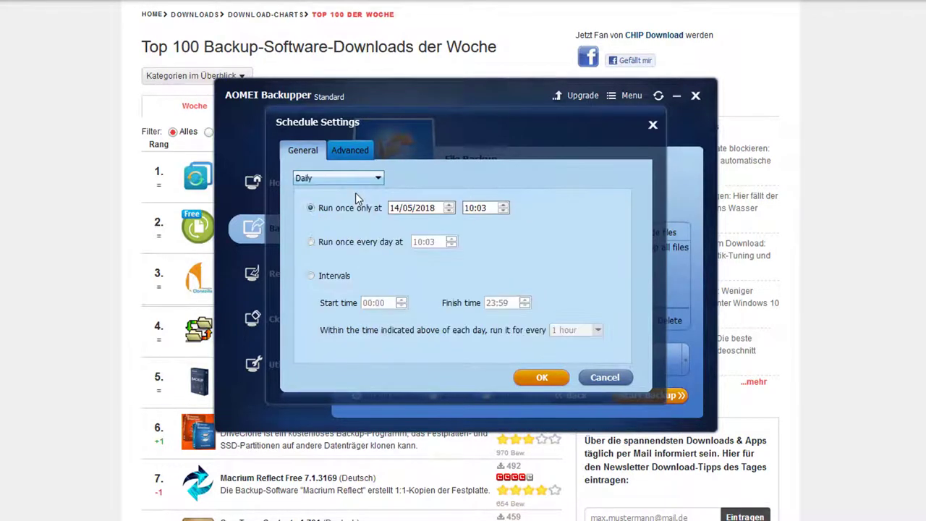
{"action": "left_click", "coordinate": [338, 278]}
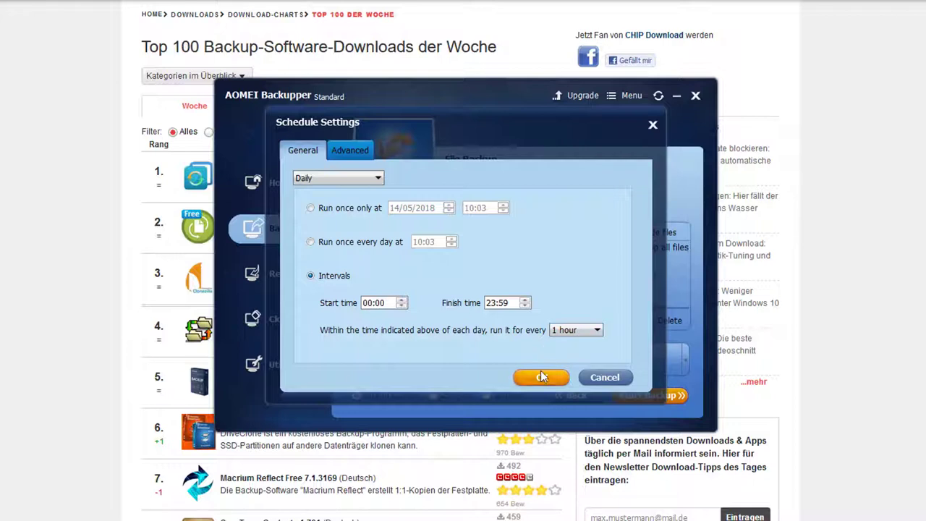
{"action": "left_click", "coordinate": [360, 156]}
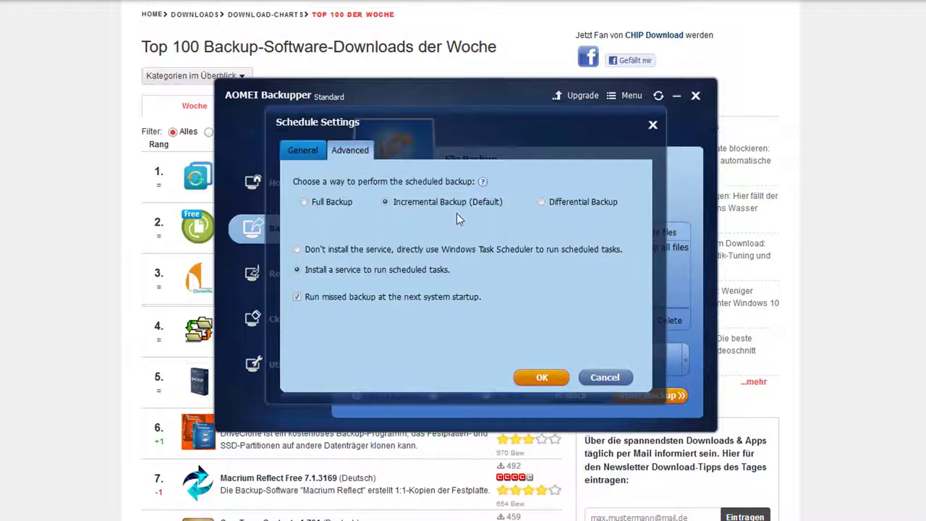
{"action": "mouse_move", "coordinate": [484, 185]}
{"action": "left_click", "coordinate": [535, 377]}
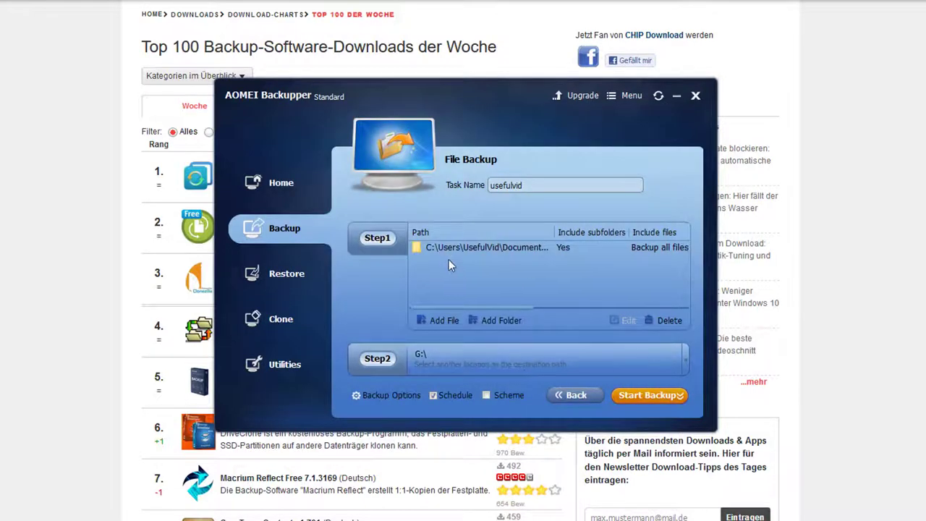
- Enable encryption for the backup by entering and confirming a password, check the compression and splitting options, and apply the settings
{"action": "left_click", "coordinate": [380, 396]}
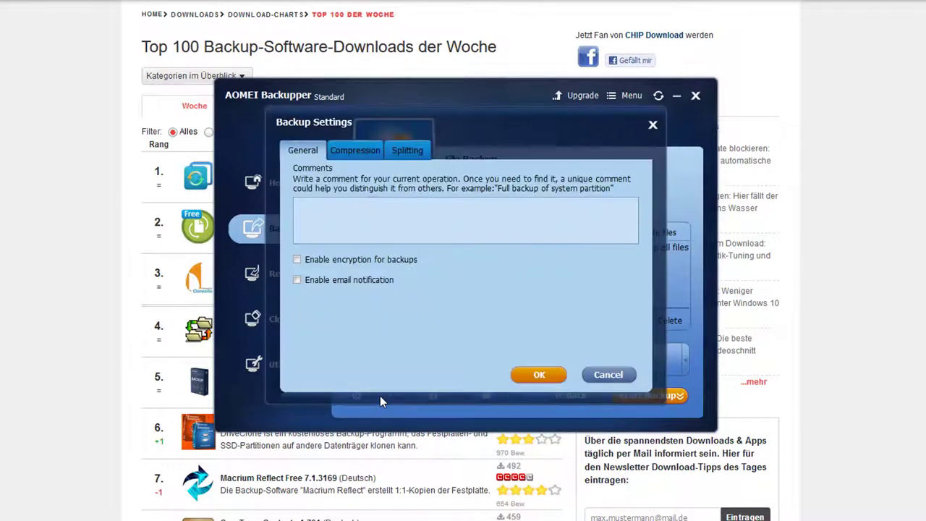
{"action": "left_click", "coordinate": [380, 260]}
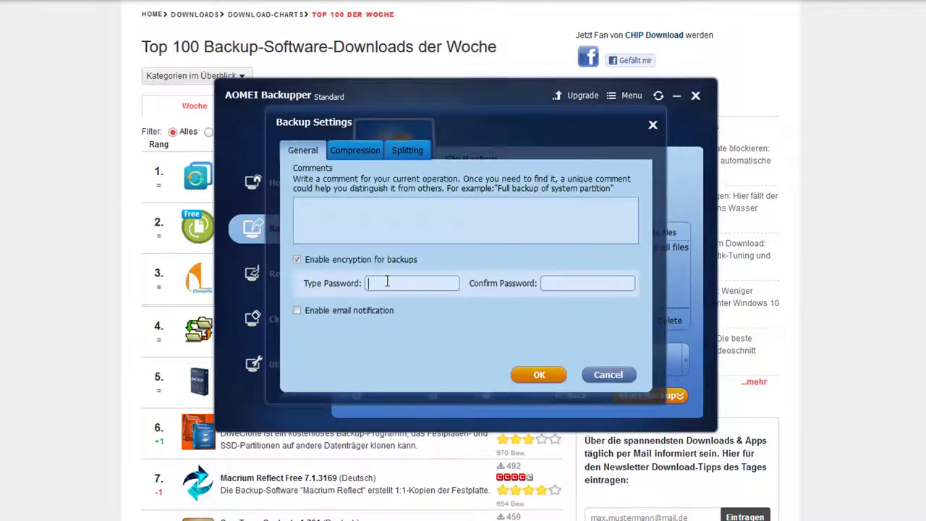
{"action": "type", "text": "*********"}
{"action": "key", "text": "Tab"}
{"action": "type", "text": "*********"}
{"action": "left_click", "coordinate": [368, 148]}
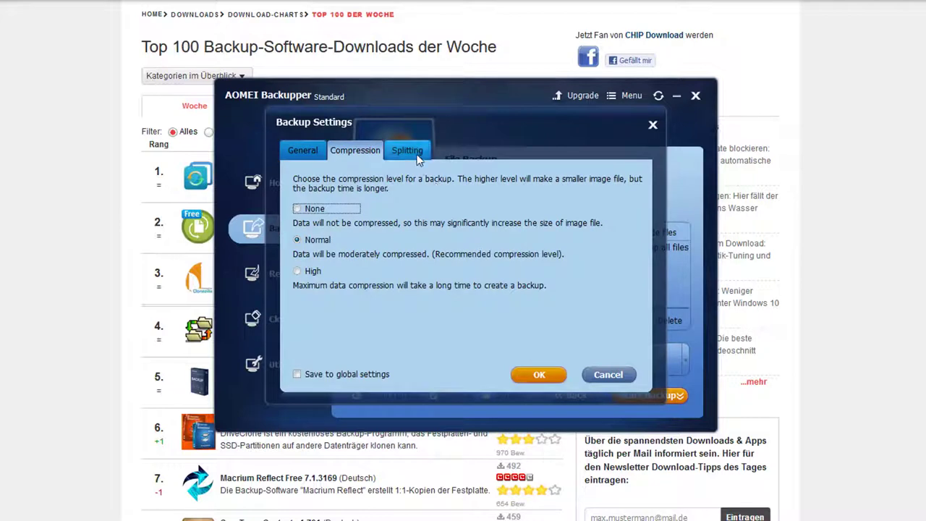
{"action": "left_click", "coordinate": [418, 157]}
{"action": "left_click", "coordinate": [289, 157]}
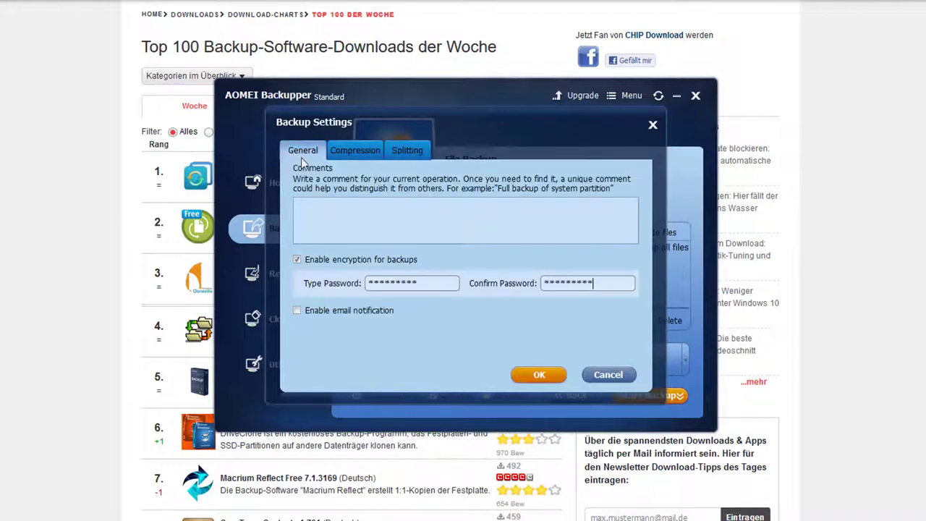
{"action": "left_click", "coordinate": [539, 375]}
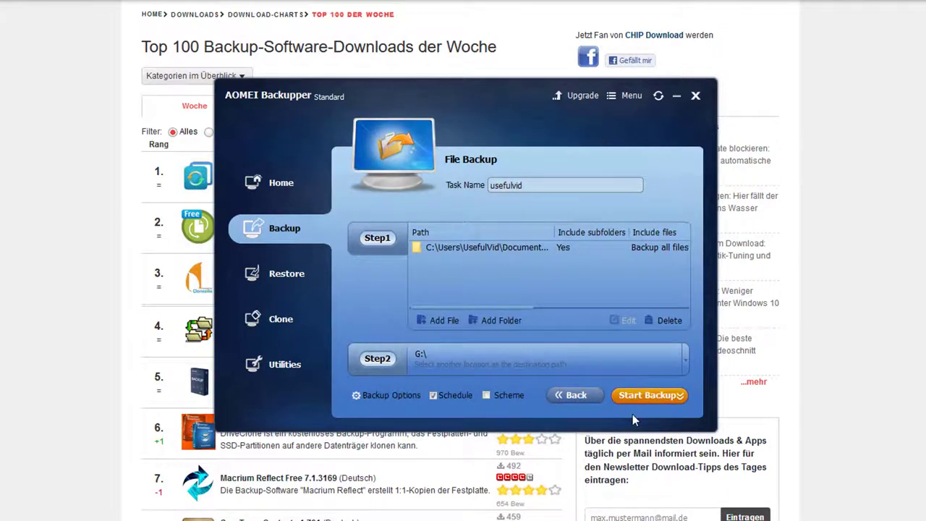
- Add the schedule and run the usefulvid backup immediately
{"action": "left_click", "coordinate": [651, 397]}
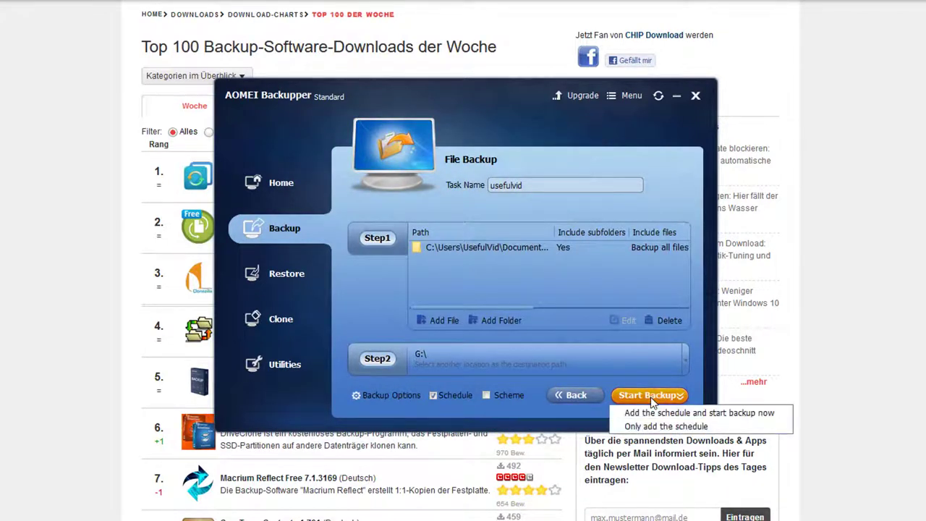
{"action": "left_click", "coordinate": [653, 414]}
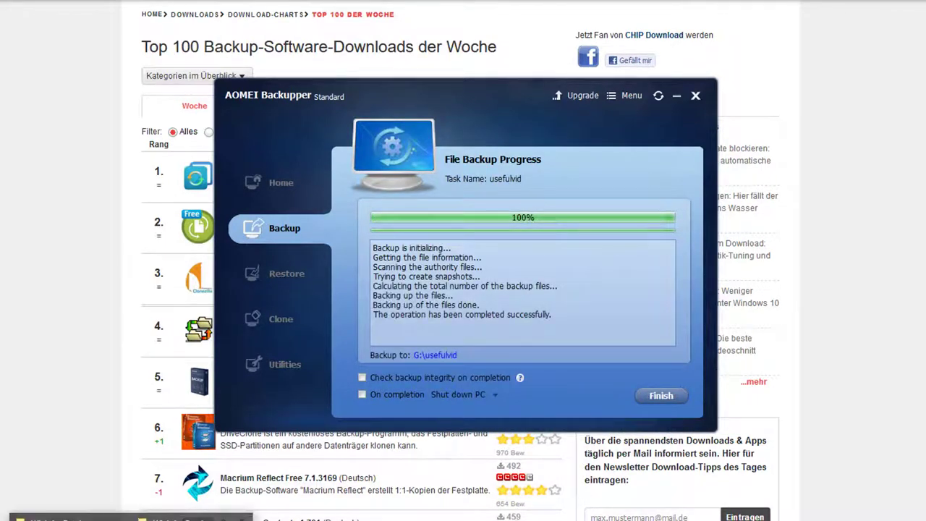
- Switch to File Explorer and open sehr wichtiges dokument.txt from the WichtigeDateien folder in Documents
{"action": "left_click", "coordinate": [43, 518]}
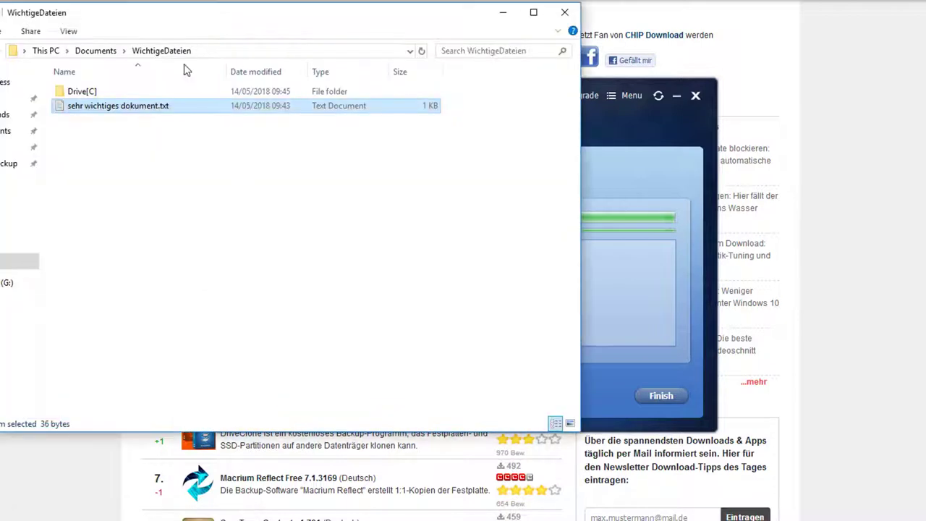
{"action": "left_click", "coordinate": [109, 53]}
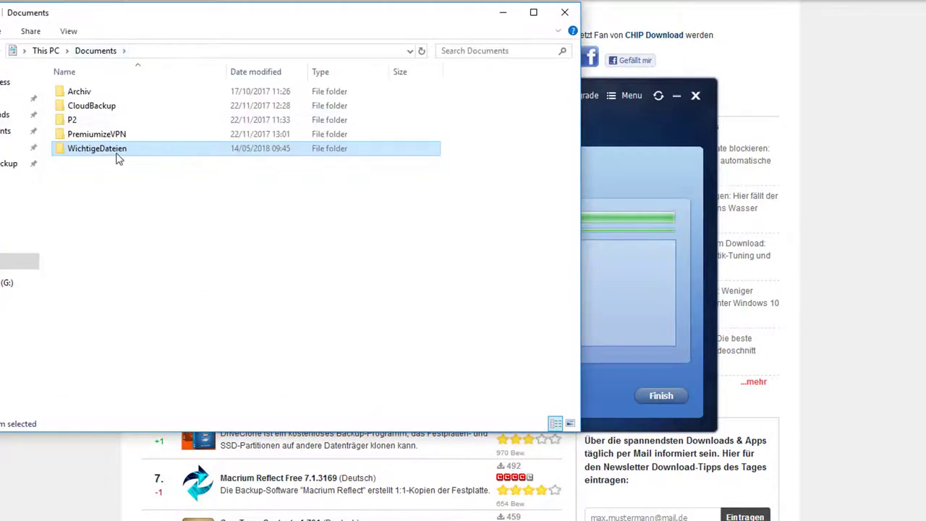
{"action": "double_click", "coordinate": [96, 149]}
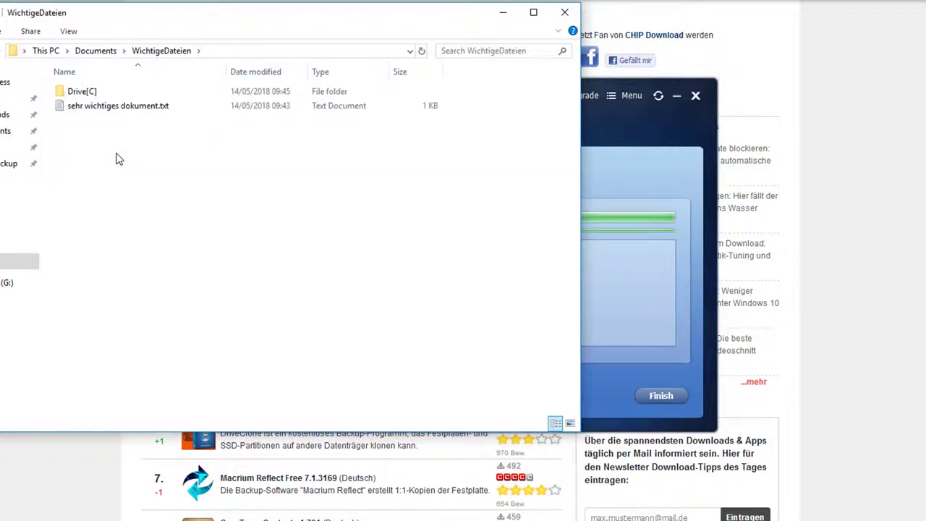
{"action": "double_click", "coordinate": [138, 110]}
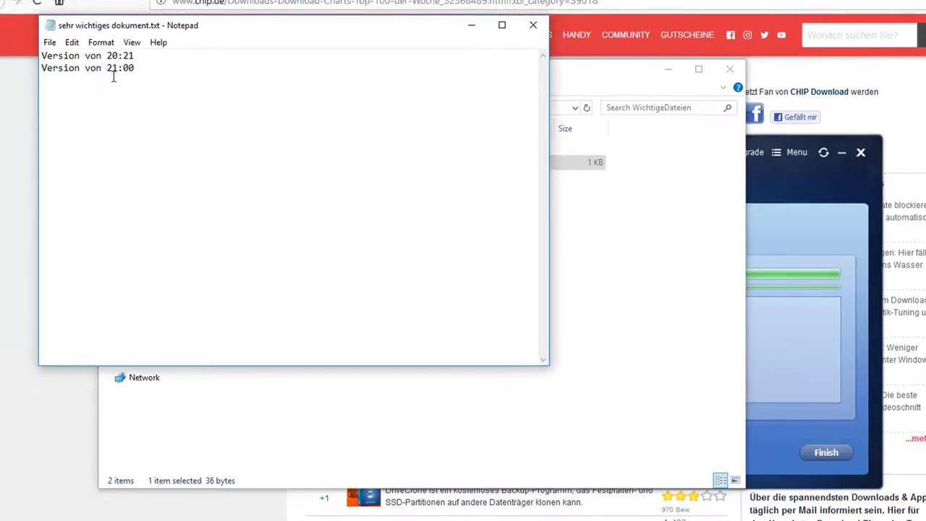
- Add the line "Version von 22:00" at the end of the text document, then save and close it
{"action": "key", "text": "Return"}
{"action": "type", "text": "V"}
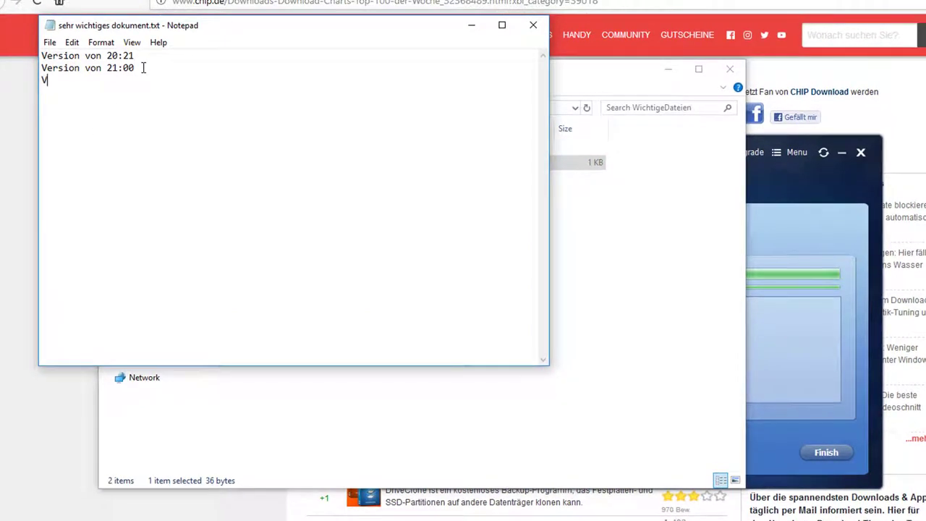
{"action": "type", "text": "ersion von 22:00"}
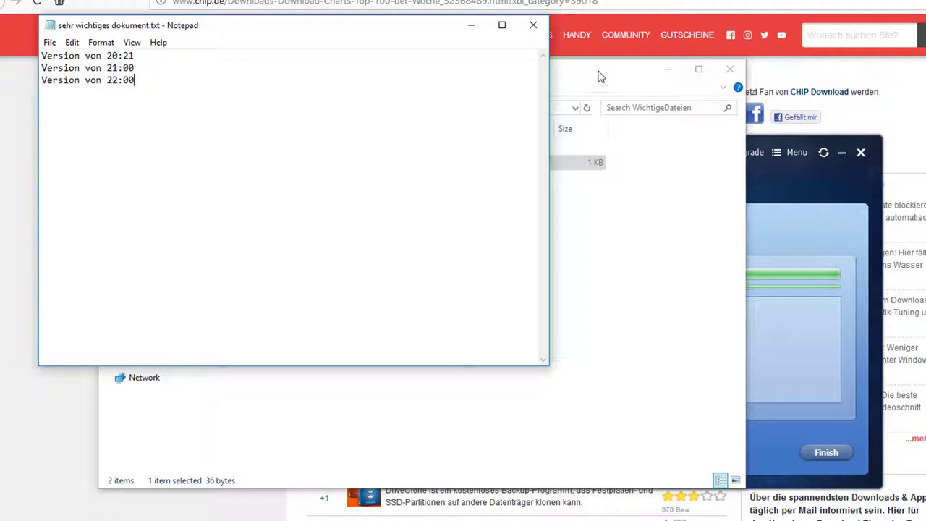
{"action": "key", "text": "ctrl+s"}
{"action": "left_click", "coordinate": [533, 25]}
- Return to AOMEI Backupper, finish the completed backup, and start an incremental backup of the usefulvid task
{"action": "left_click", "coordinate": [789, 231]}
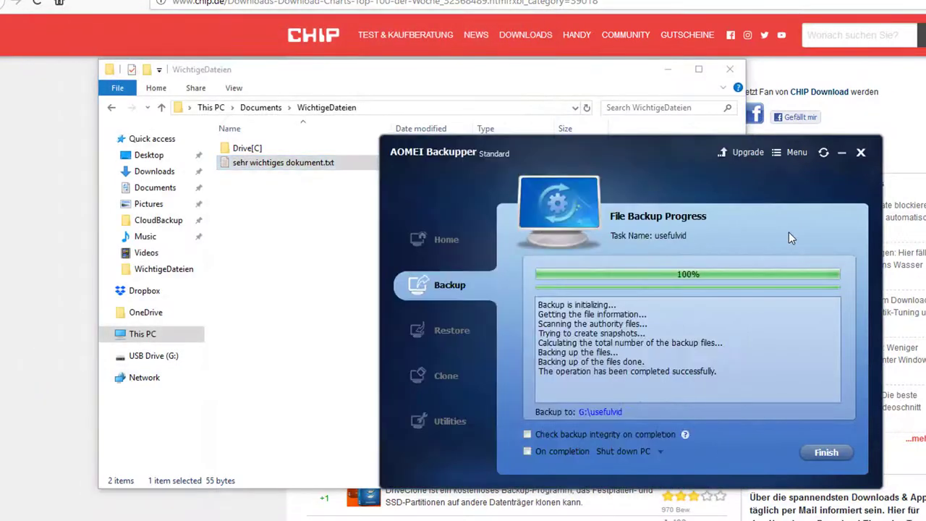
{"action": "left_click", "coordinate": [826, 454]}
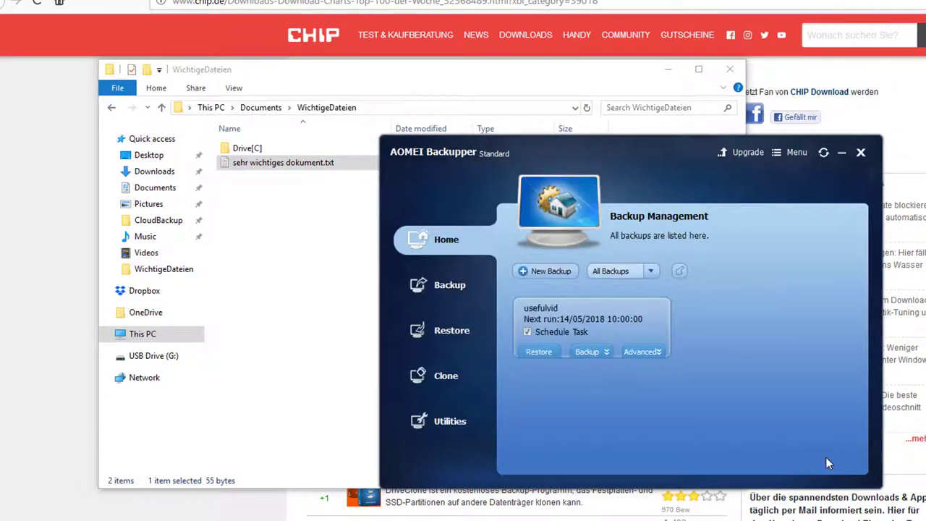
{"action": "left_click", "coordinate": [644, 352]}
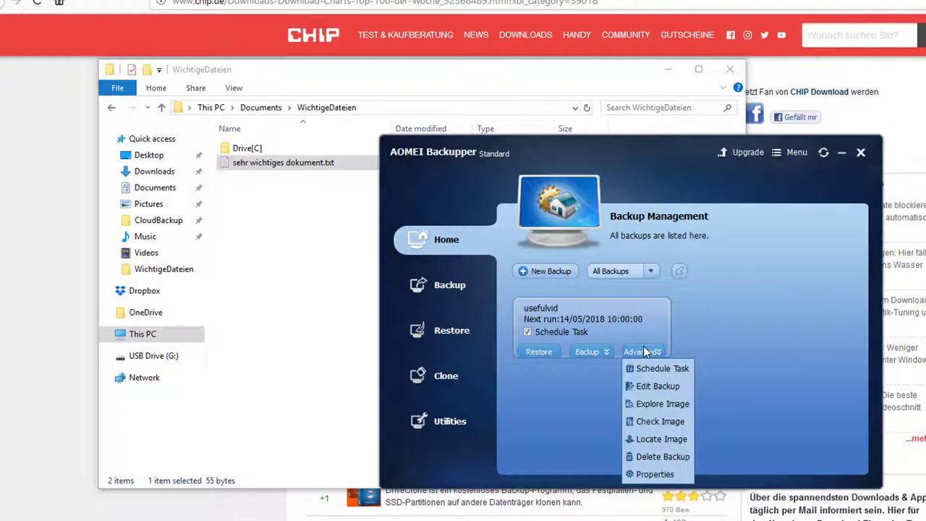
{"action": "left_click", "coordinate": [606, 352]}
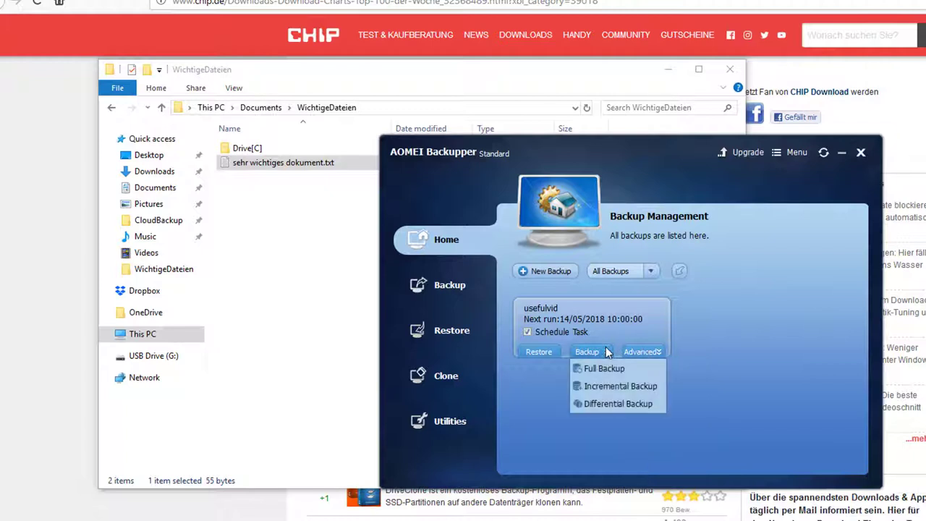
{"action": "left_click", "coordinate": [607, 387]}
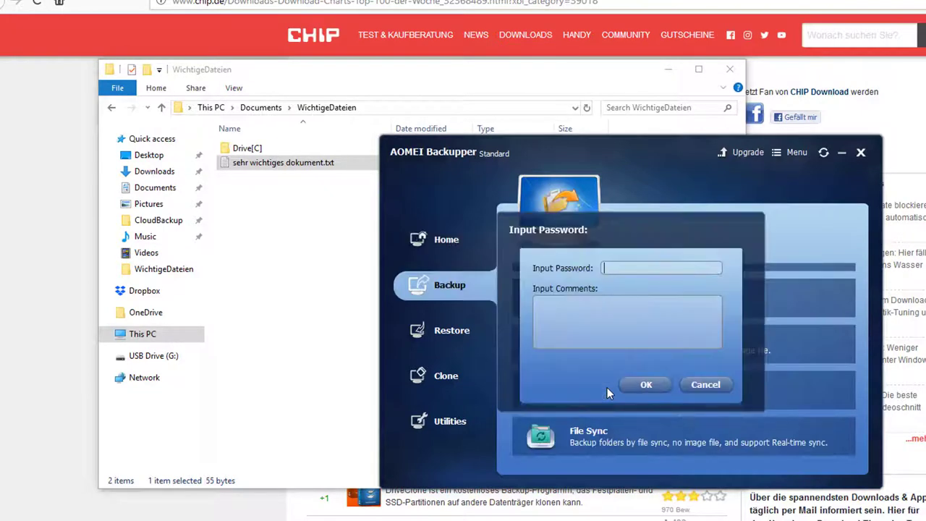
- Enter the backup password, leave the comments empty, and confirm to run the incremental backup
{"action": "type", "text": "***"}
{"action": "key", "text": "BackSpace"}
{"action": "key", "text": "BackSpace"}
{"action": "key", "text": "BackSpace"}
{"action": "type", "text": "*****"}
{"action": "key", "text": "BackSpace"}
{"action": "key", "text": "BackSpace"}
{"action": "key", "text": "BackSpace"}
{"action": "key", "text": "BackSpace"}
{"action": "key", "text": "BackSpace"}
{"action": "type", "text": "**********"}
{"action": "left_click", "coordinate": [660, 390]}
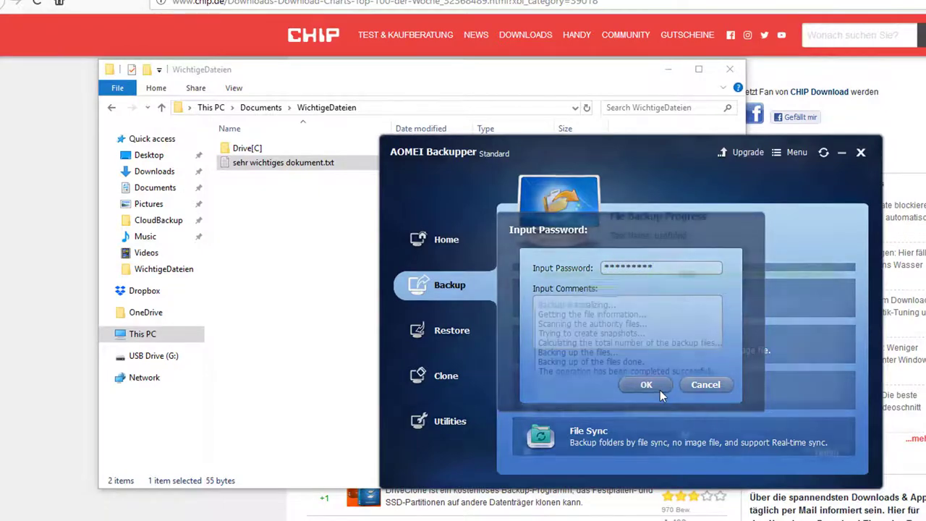
- Inspect the backup image files in the usefulvid folder on USB Drive (G:) in File Explorer
{"action": "left_click", "coordinate": [312, 256]}
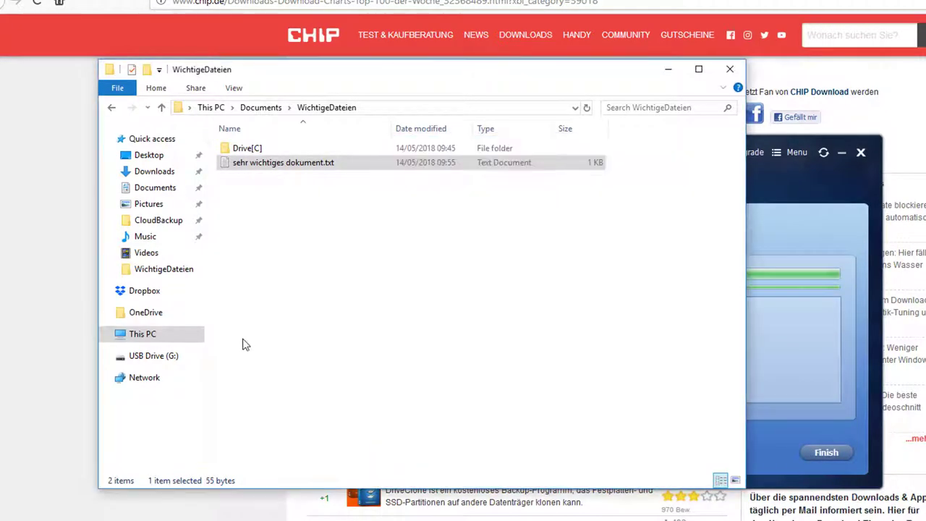
{"action": "left_click", "coordinate": [142, 359]}
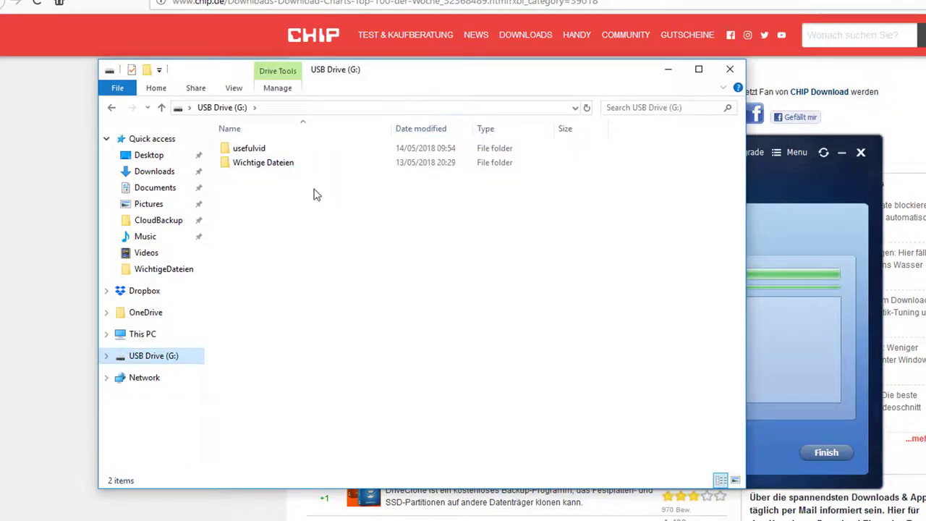
{"action": "left_click", "coordinate": [258, 148]}
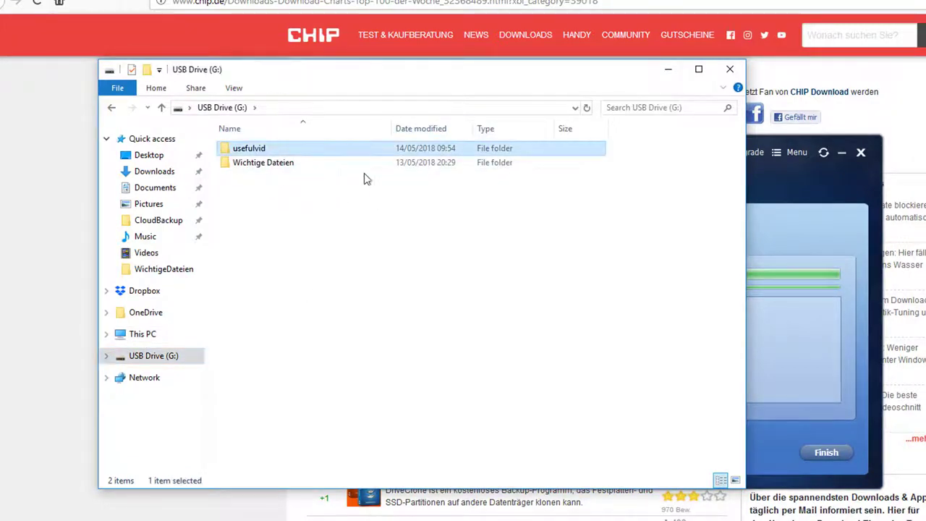
{"action": "double_click", "coordinate": [260, 150]}
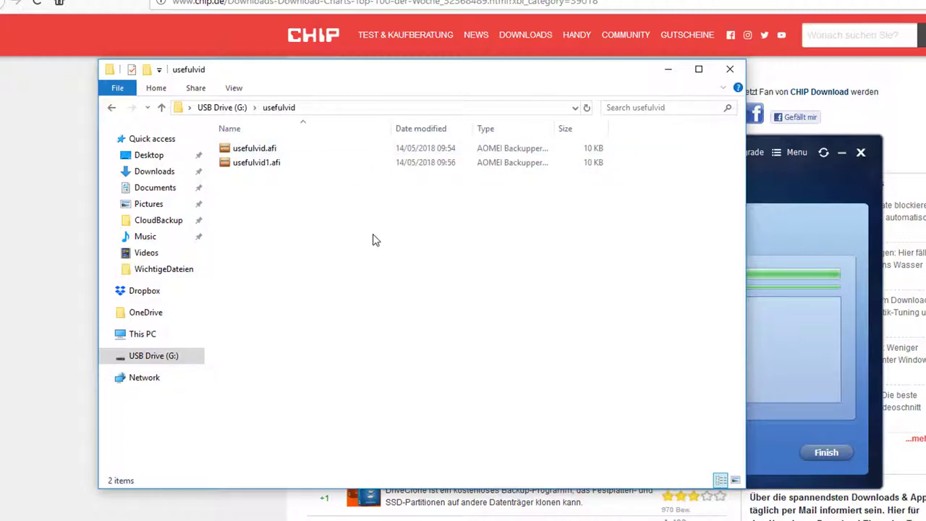
{"action": "left_click", "coordinate": [269, 150]}
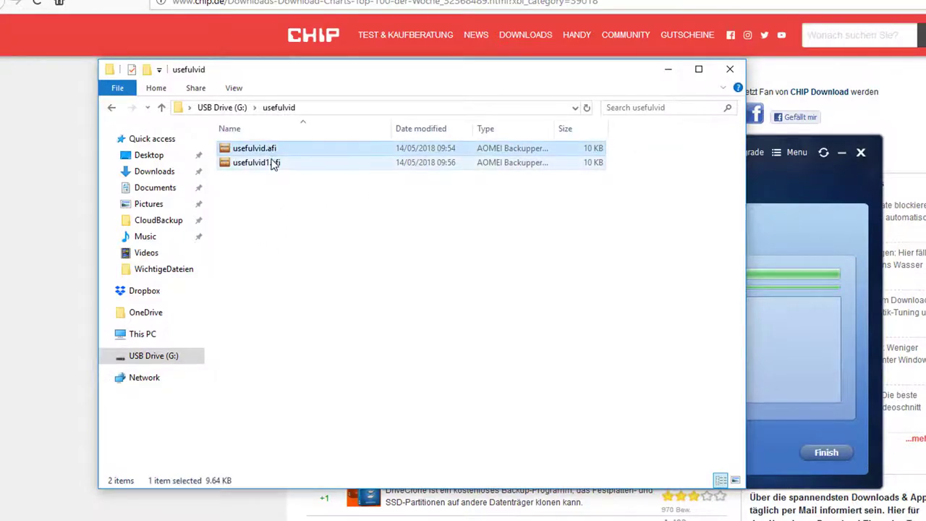
{"action": "left_click", "coordinate": [274, 164]}
{"action": "left_click", "coordinate": [309, 151]}
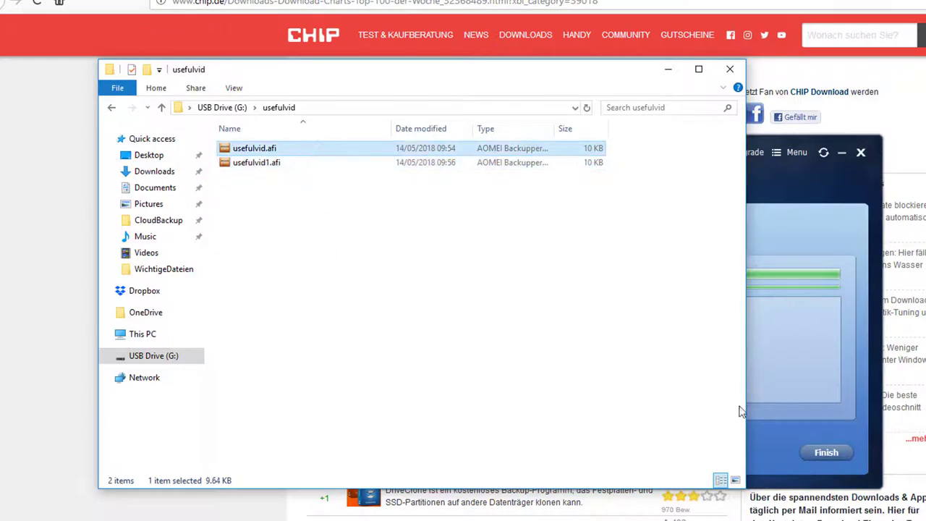
- Finish the incremental backup in AOMEI Backupper, start restoring the usefulvid backup, and enter its password
{"action": "left_click", "coordinate": [809, 356]}
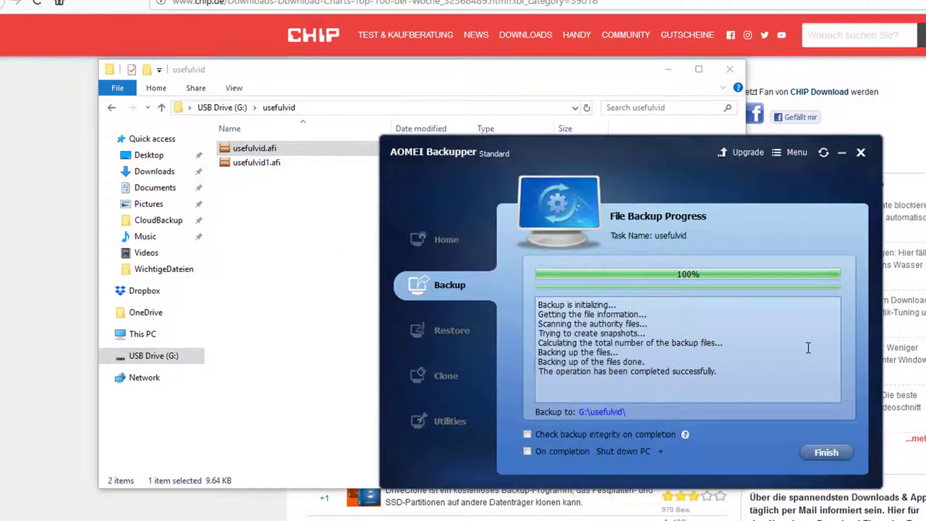
{"action": "left_click", "coordinate": [822, 450]}
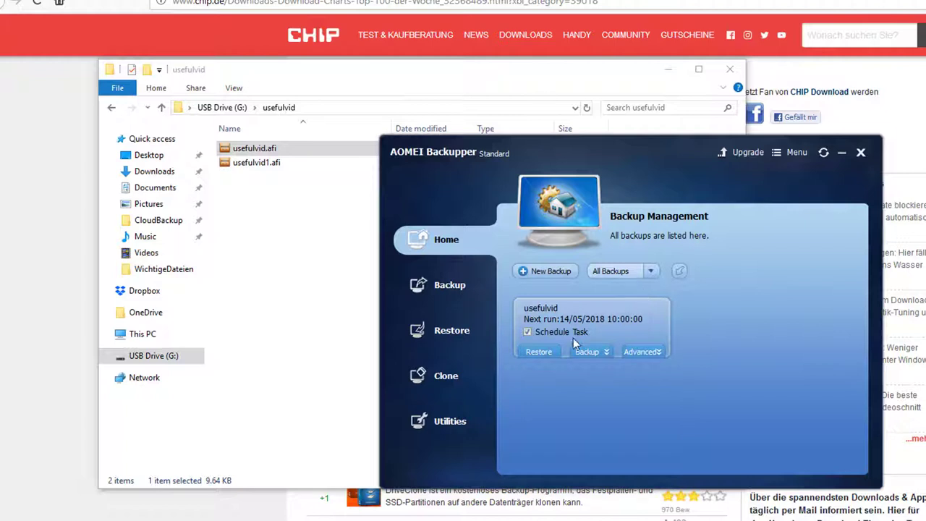
{"action": "left_click", "coordinate": [550, 351]}
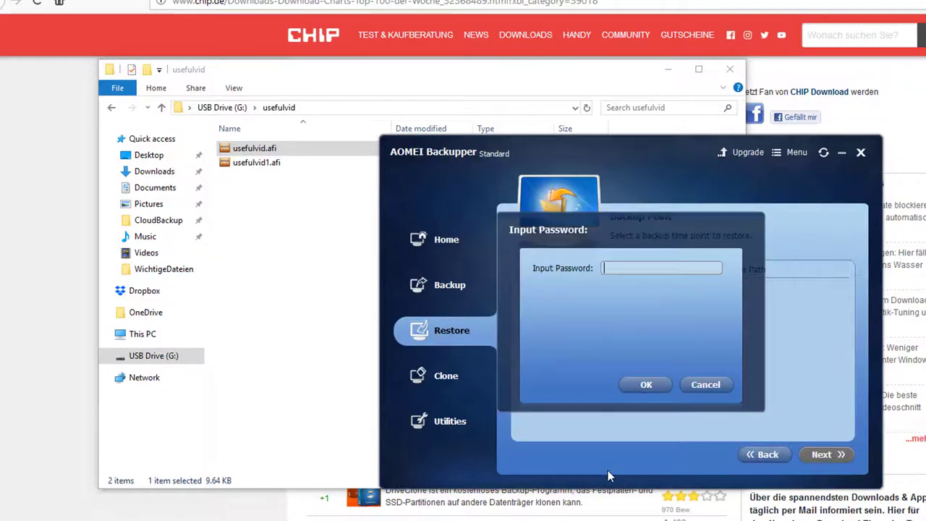
{"action": "type", "text": "*********"}
{"action": "left_click", "coordinate": [646, 384]}
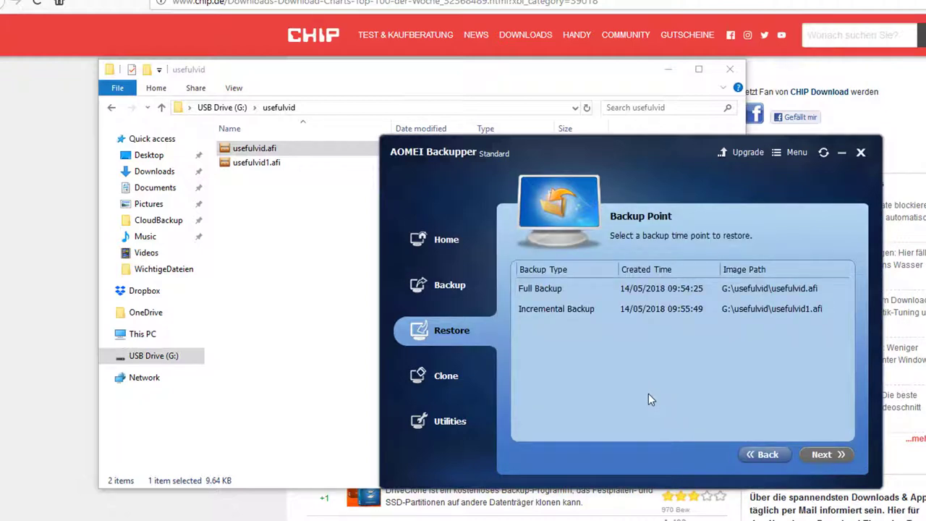
- Examine the incremental backup point's contents down to the file in WichtigeDateien, then return to the backup point selection
{"action": "left_click", "coordinate": [550, 309]}
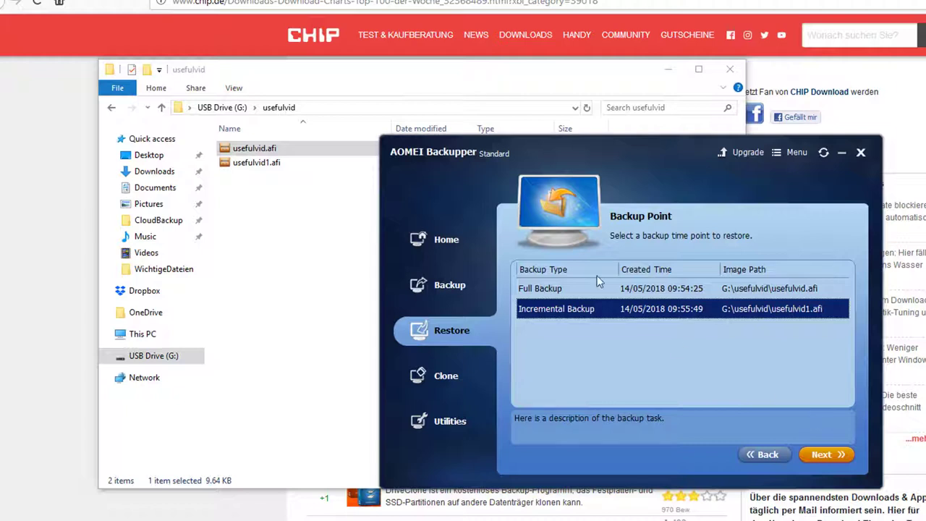
{"action": "left_click", "coordinate": [834, 454]}
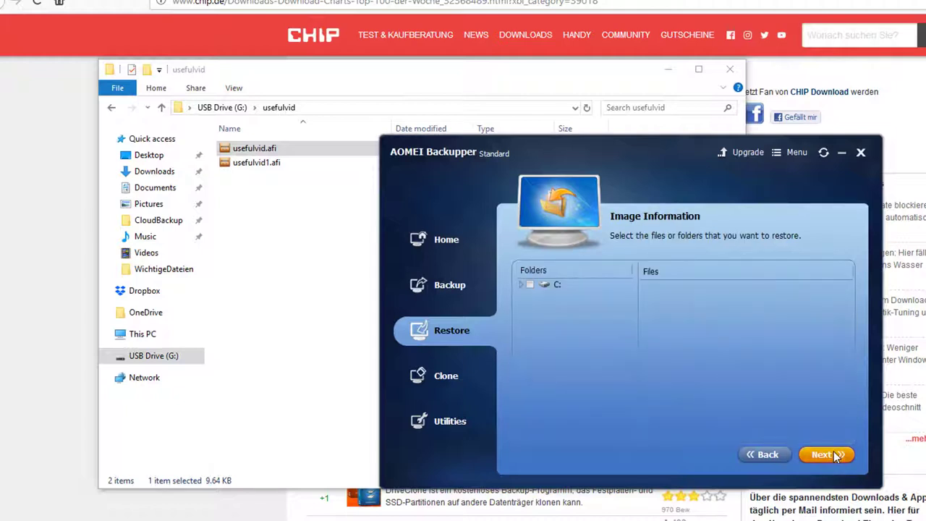
{"action": "left_click", "coordinate": [520, 285]}
{"action": "left_click", "coordinate": [538, 307]}
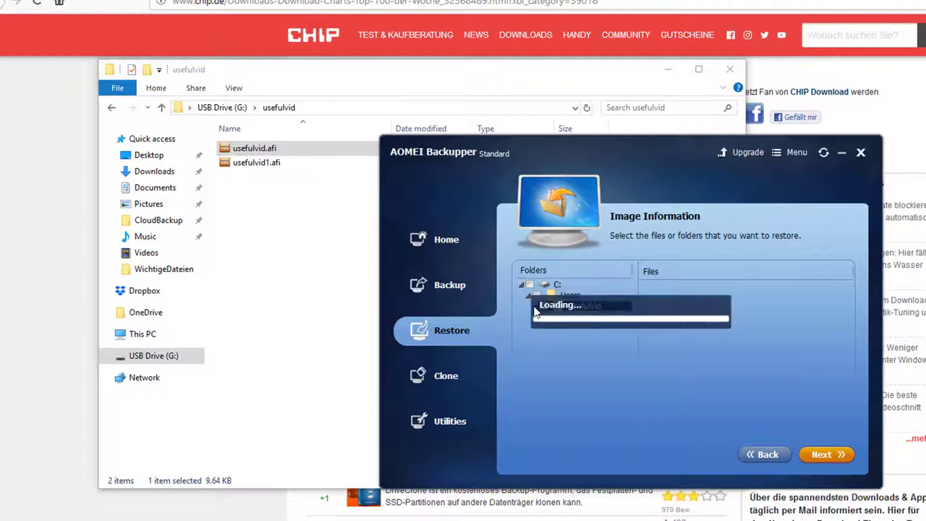
{"action": "left_click", "coordinate": [539, 320]}
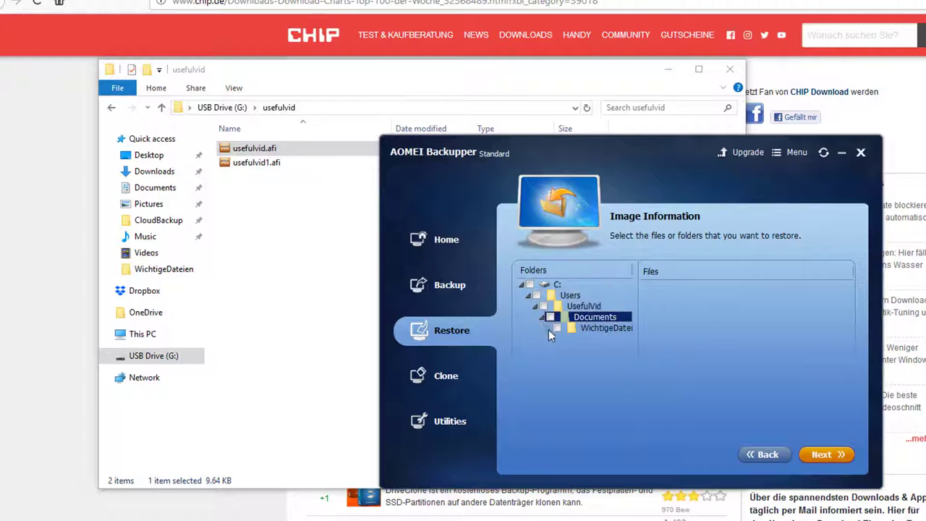
{"action": "left_click", "coordinate": [548, 329]}
{"action": "left_click", "coordinate": [597, 317]}
{"action": "left_click", "coordinate": [606, 329]}
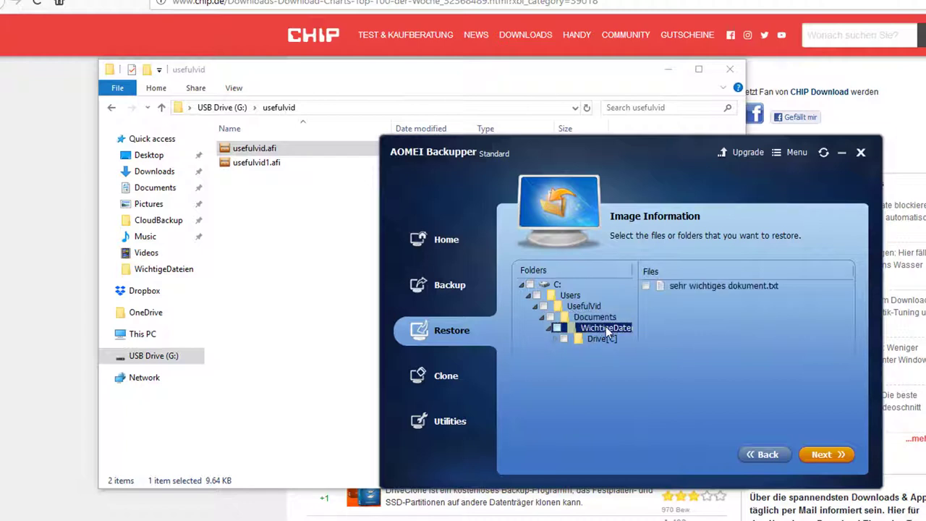
{"action": "left_click", "coordinate": [732, 287]}
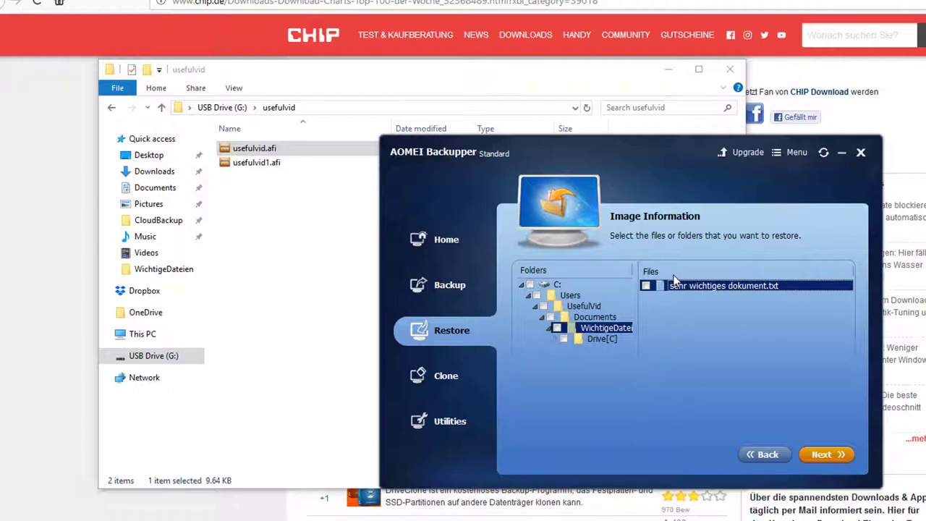
{"action": "left_click", "coordinate": [768, 455]}
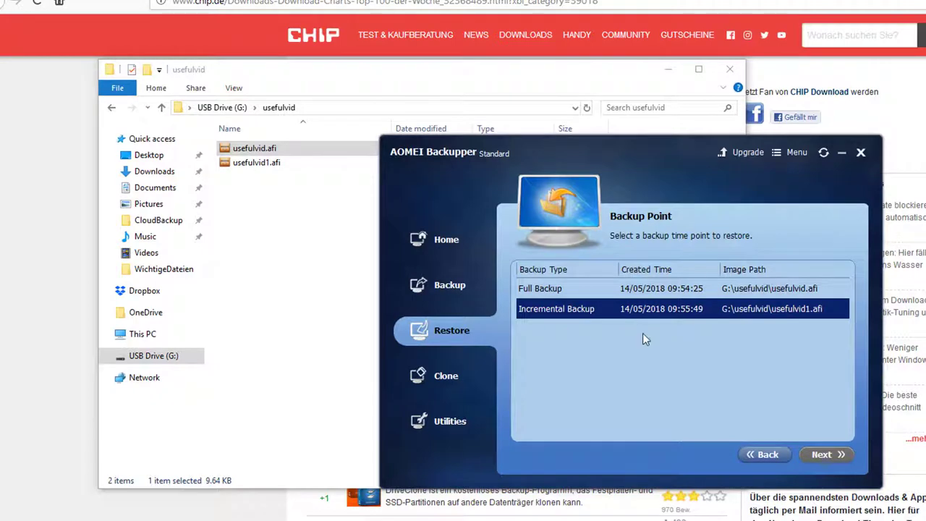
- Compare the full and incremental backup points, then proceed with the incremental one for restoring
{"action": "left_click", "coordinate": [560, 291]}
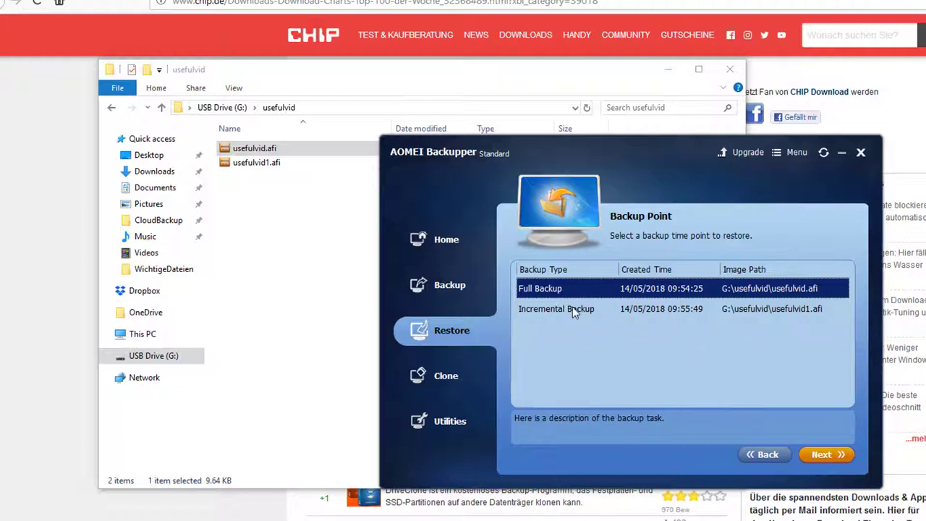
{"action": "left_click", "coordinate": [573, 309]}
{"action": "left_click", "coordinate": [604, 289]}
{"action": "left_click", "coordinate": [560, 317]}
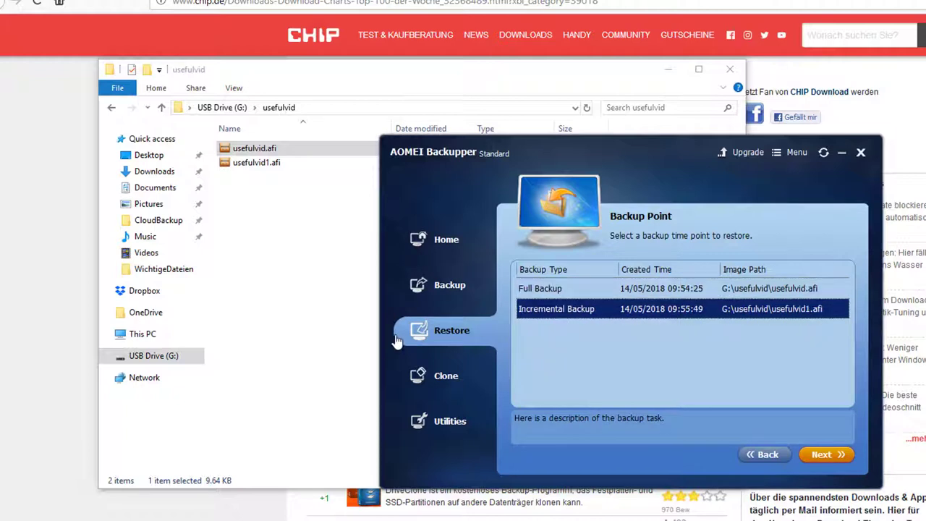
{"action": "left_click", "coordinate": [822, 455]}
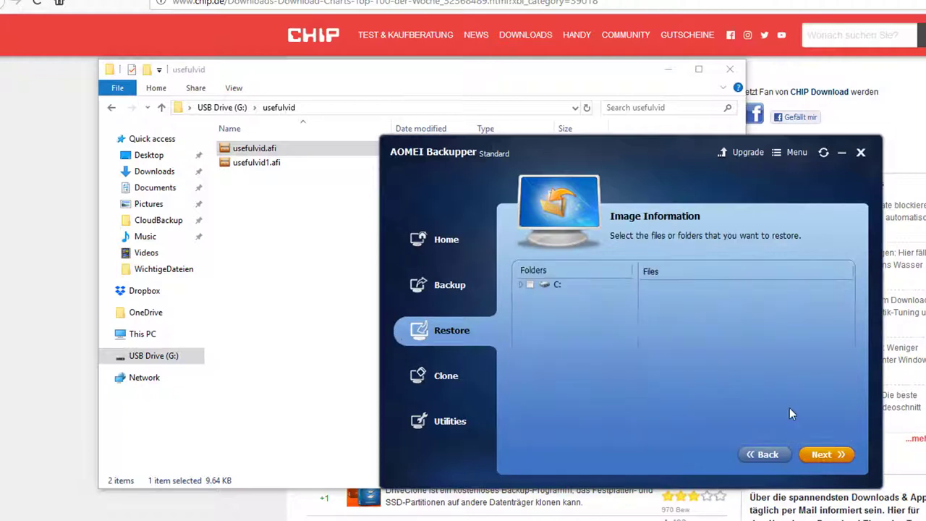
- Expand the image's folder tree down to WichtigeDateien and mark "sehr wichtiges dokument.txt" for restoring
{"action": "left_click", "coordinate": [521, 286]}
{"action": "left_click", "coordinate": [528, 296]}
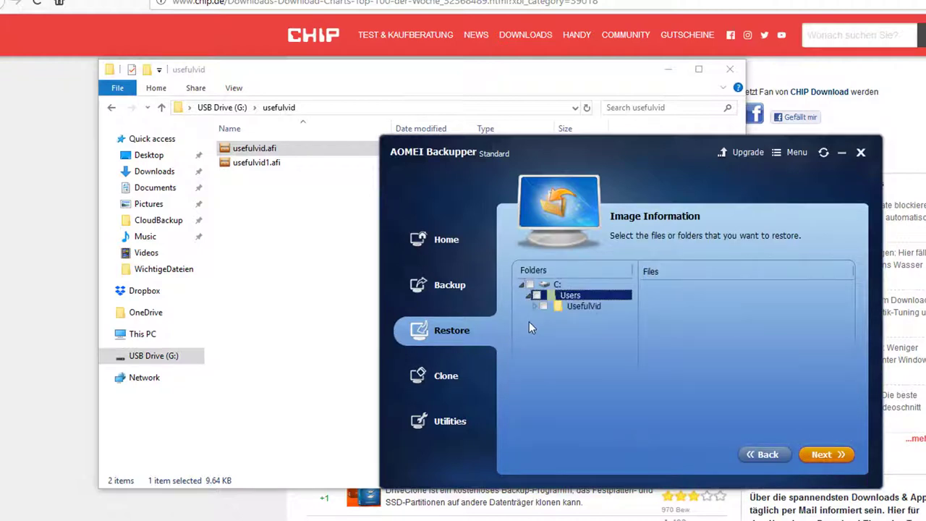
{"action": "left_click", "coordinate": [534, 307]}
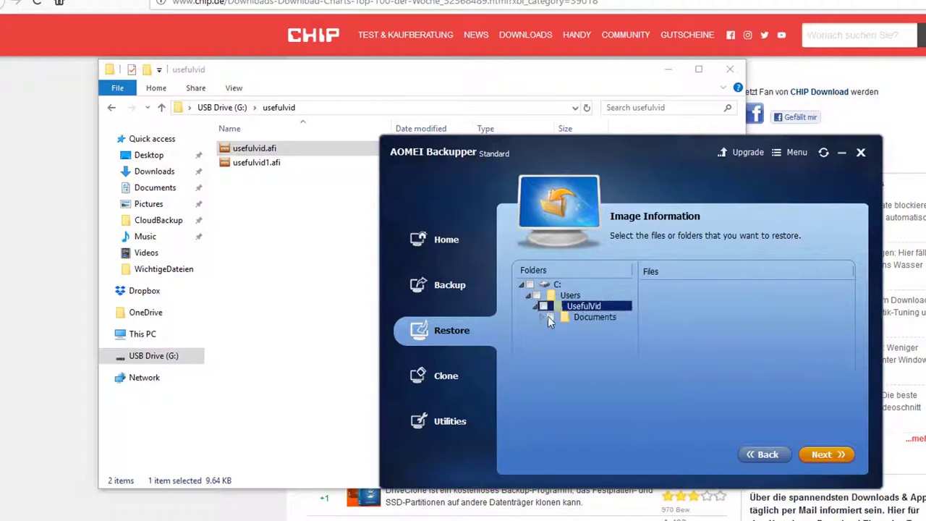
{"action": "left_click", "coordinate": [541, 317]}
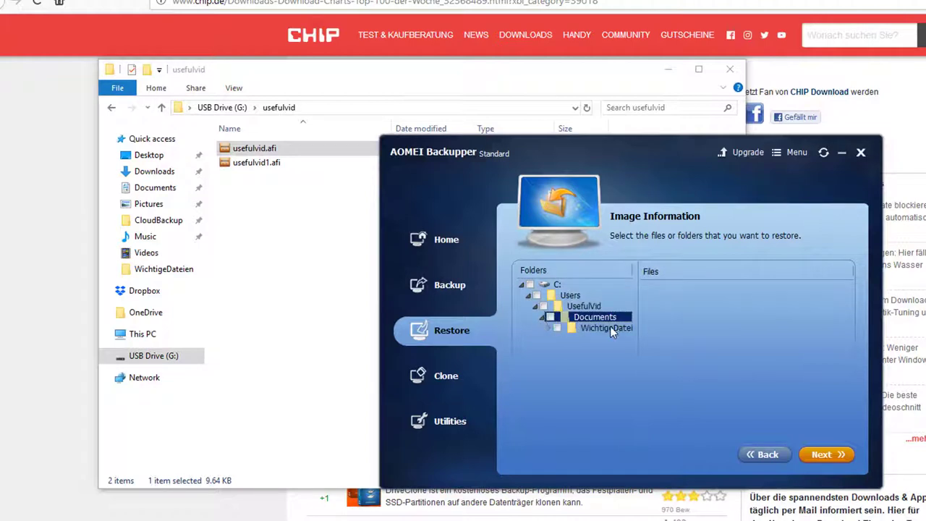
{"action": "left_click", "coordinate": [610, 327]}
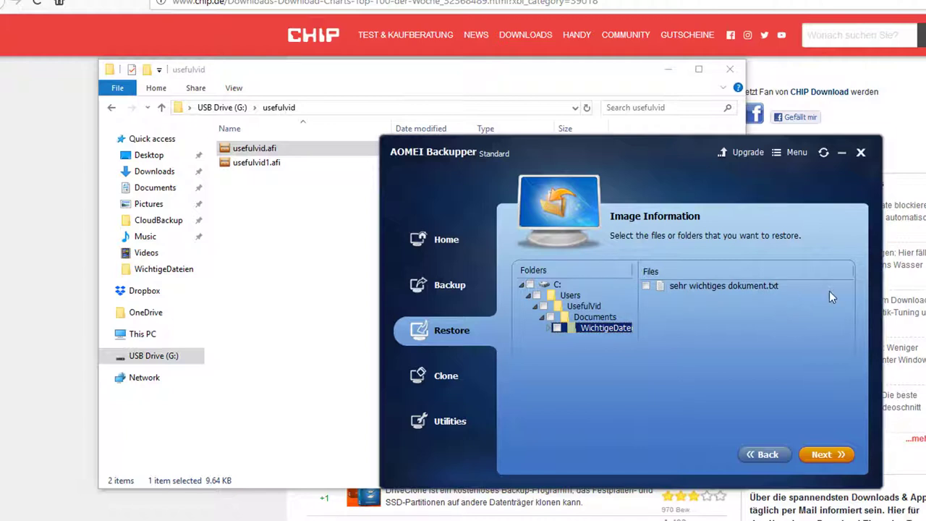
{"action": "left_click", "coordinate": [648, 289]}
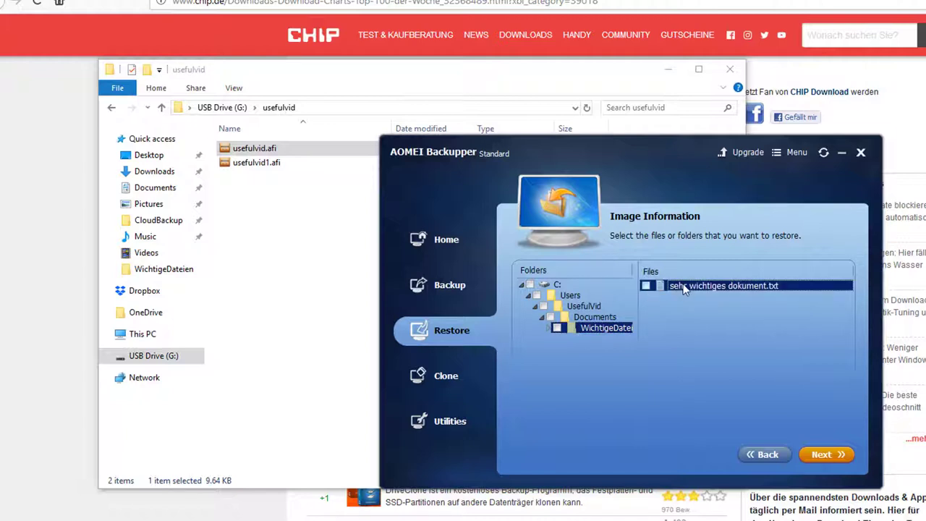
{"action": "left_click", "coordinate": [647, 287]}
- Try to open usefulvid1.afi as an archive with 7-Zip in File Explorer, then return to AOMEI Backupper
{"action": "left_click", "coordinate": [318, 248]}
{"action": "right_click", "coordinate": [280, 170]}
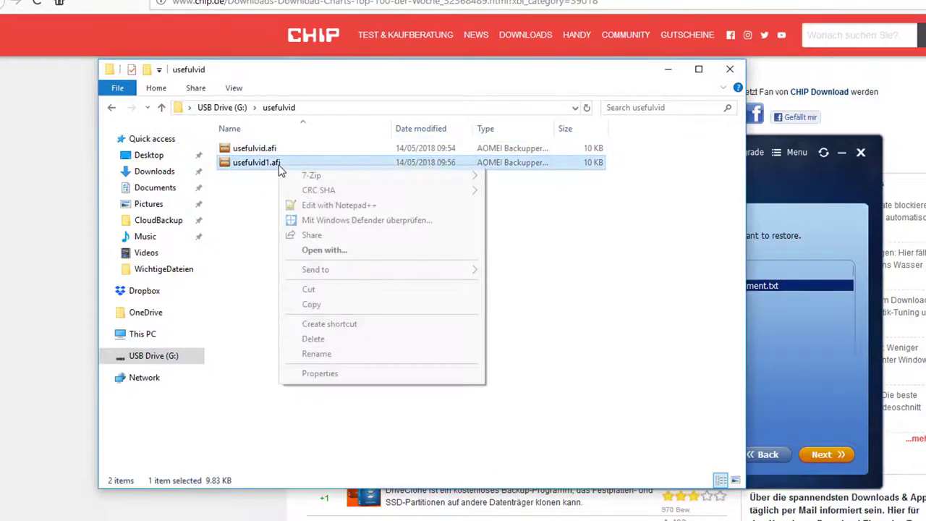
{"action": "mouse_move", "coordinate": [296, 181]}
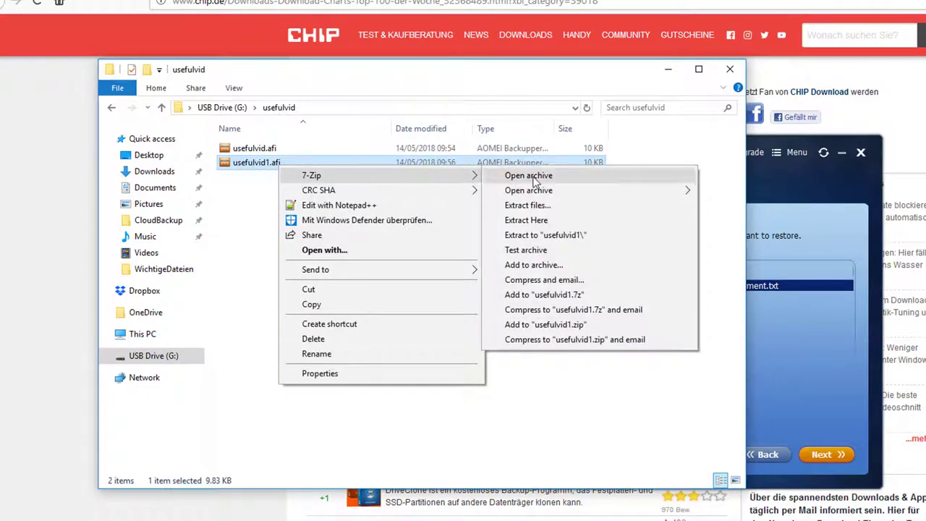
{"action": "left_click", "coordinate": [564, 178]}
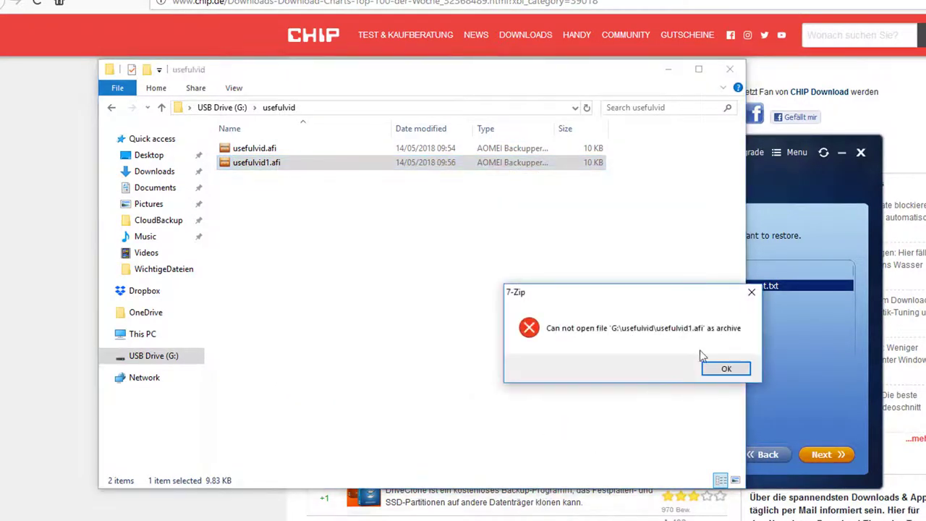
{"action": "key", "text": "Return"}
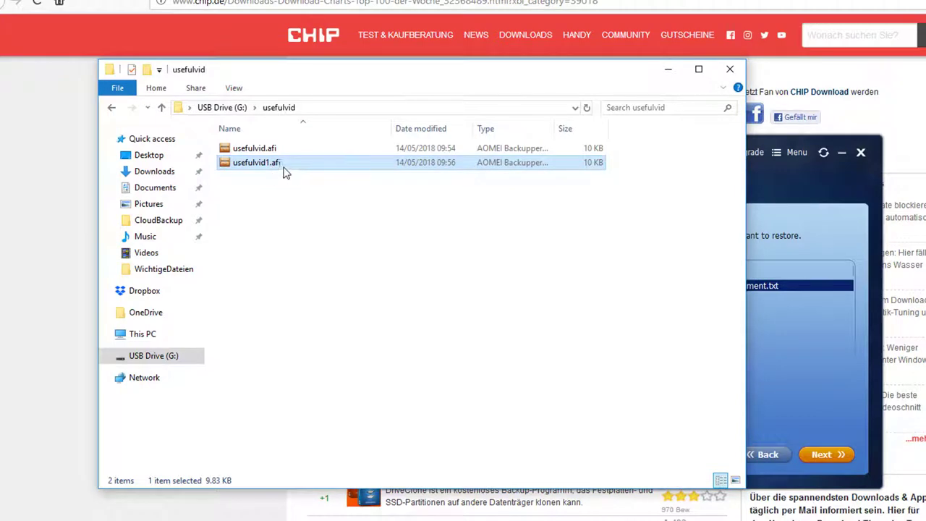
{"action": "left_click", "coordinate": [836, 364]}
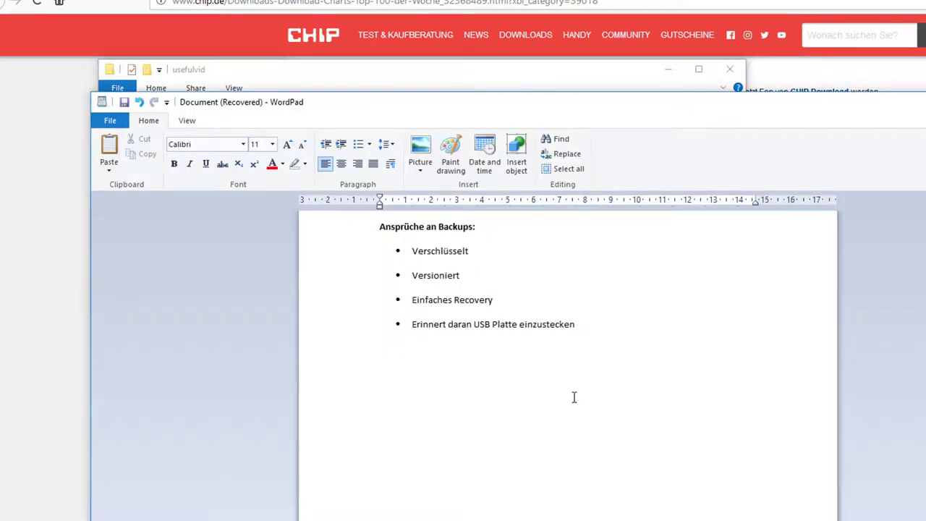
- Review the backup requirements in the WordPad document, highlighting "Einfaches Recovery", "Versioniert" and the USB reminder item
{"action": "left_click_drag", "start_coordinate": [510, 299], "coordinate": [407, 299]}
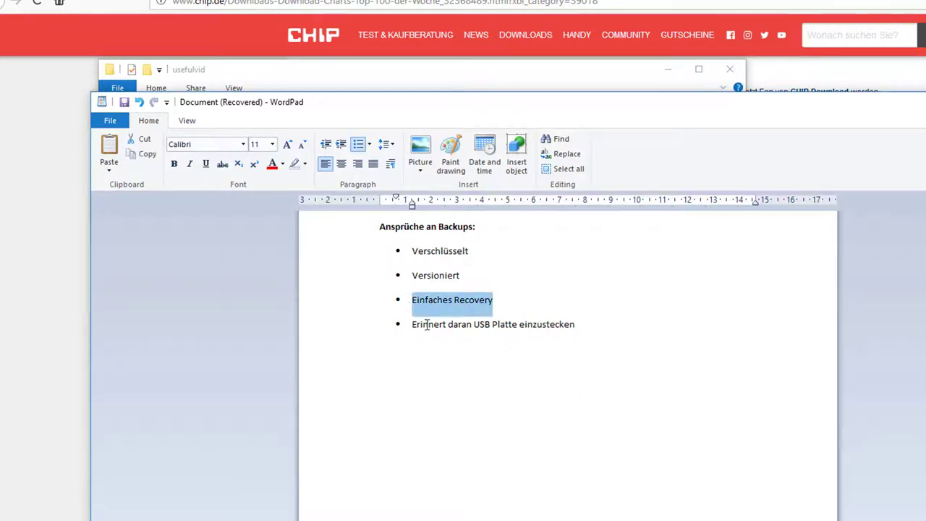
{"action": "left_click", "coordinate": [488, 382]}
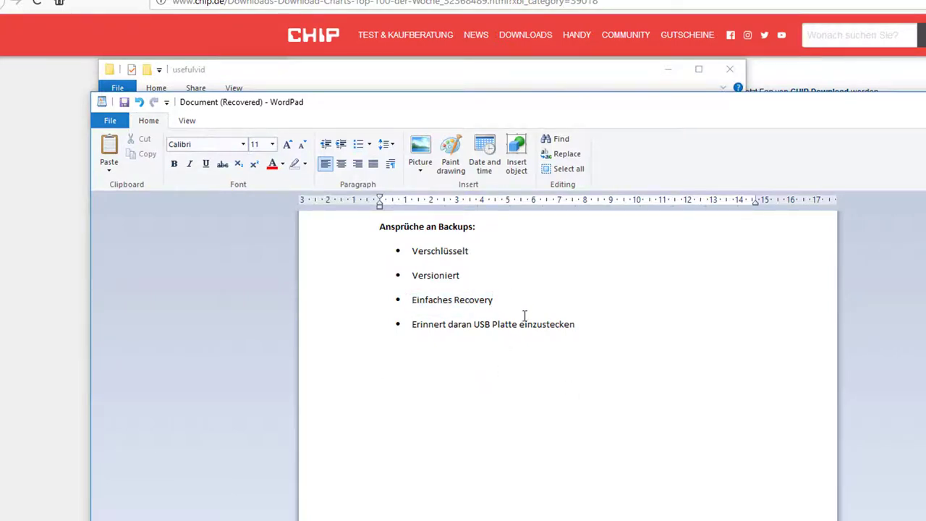
{"action": "left_click_drag", "start_coordinate": [494, 273], "coordinate": [420, 277]}
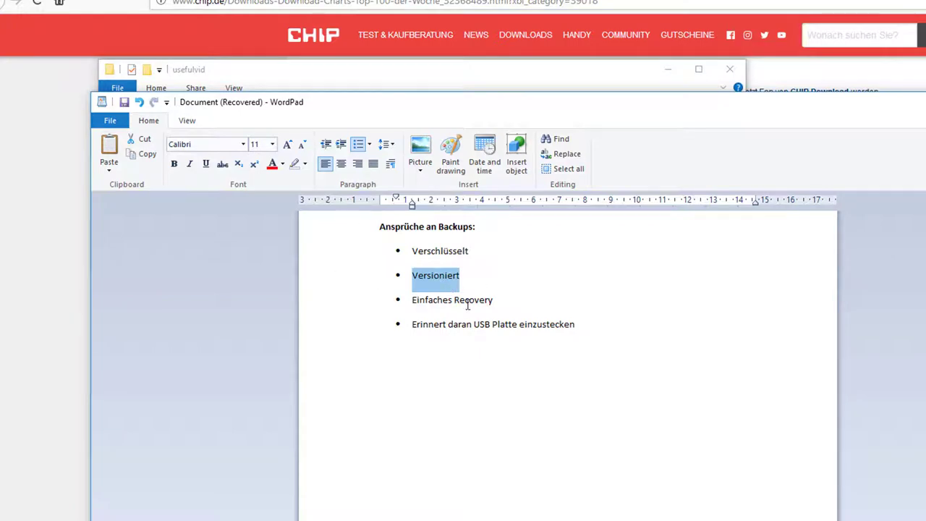
{"action": "triple_click", "coordinate": [562, 327]}
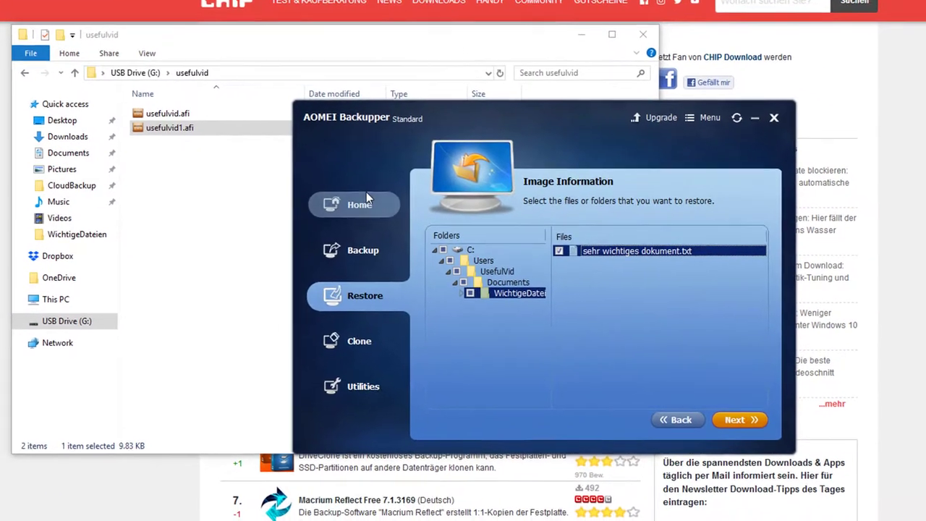
- Run another incremental backup of the usefulvid task in AOMEI Backupper without comments, and check the last line of its progress log
{"action": "left_click", "coordinate": [419, 228]}
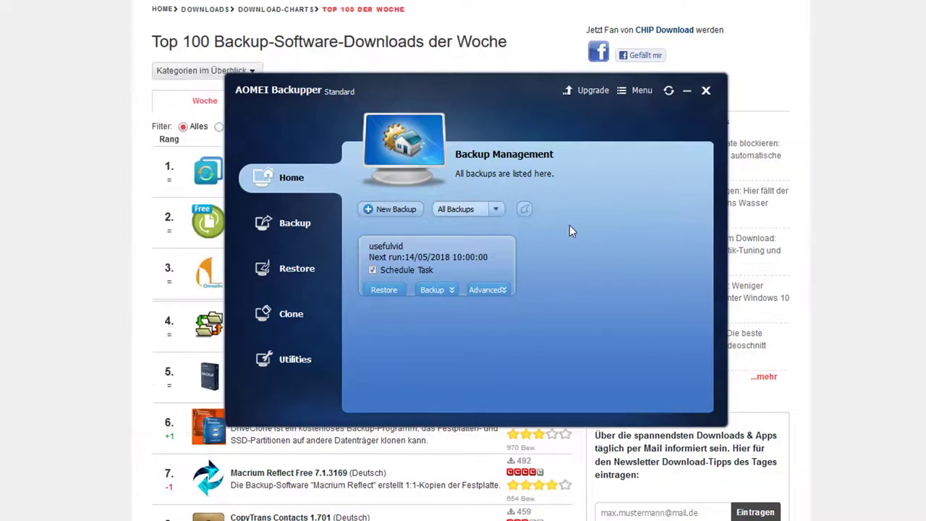
{"action": "left_click", "coordinate": [440, 286]}
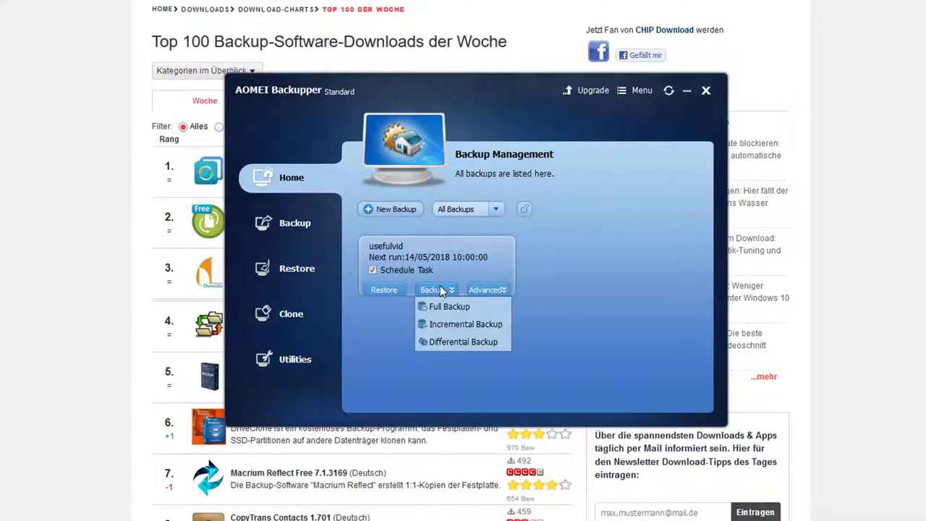
{"action": "left_click", "coordinate": [436, 320]}
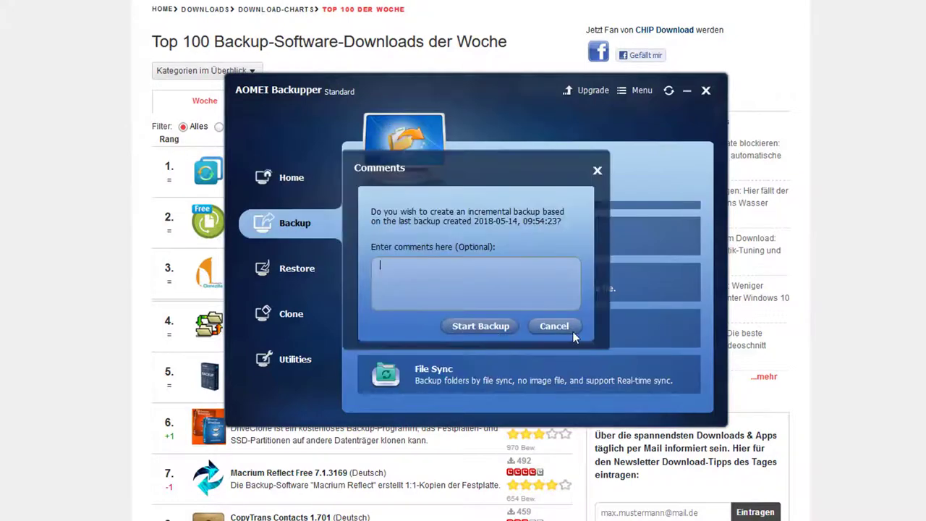
{"action": "left_click", "coordinate": [492, 325]}
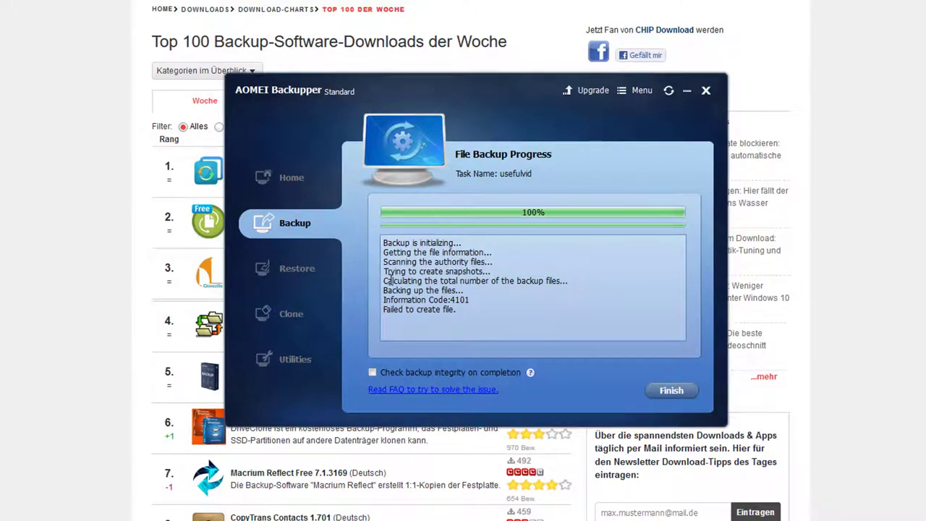
{"action": "left_click_drag", "start_coordinate": [381, 305], "coordinate": [537, 325]}
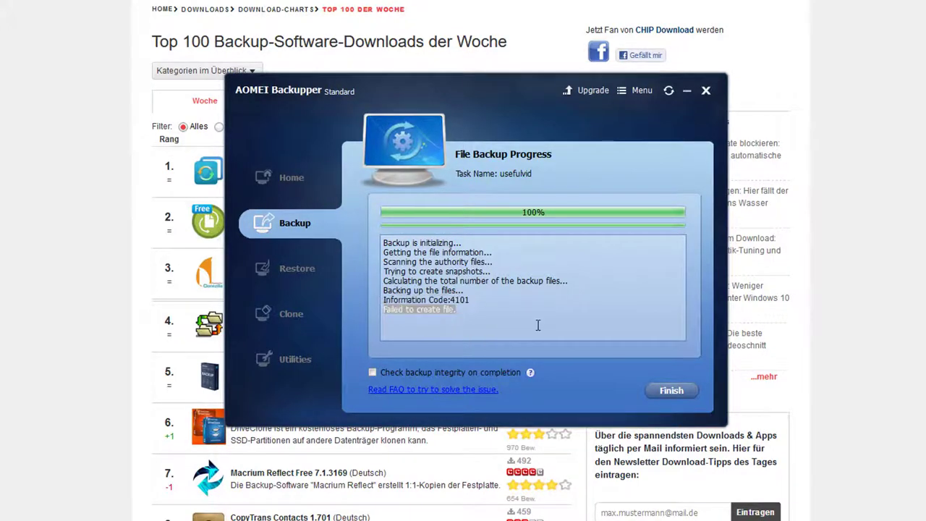
{"action": "left_click", "coordinate": [538, 325]}
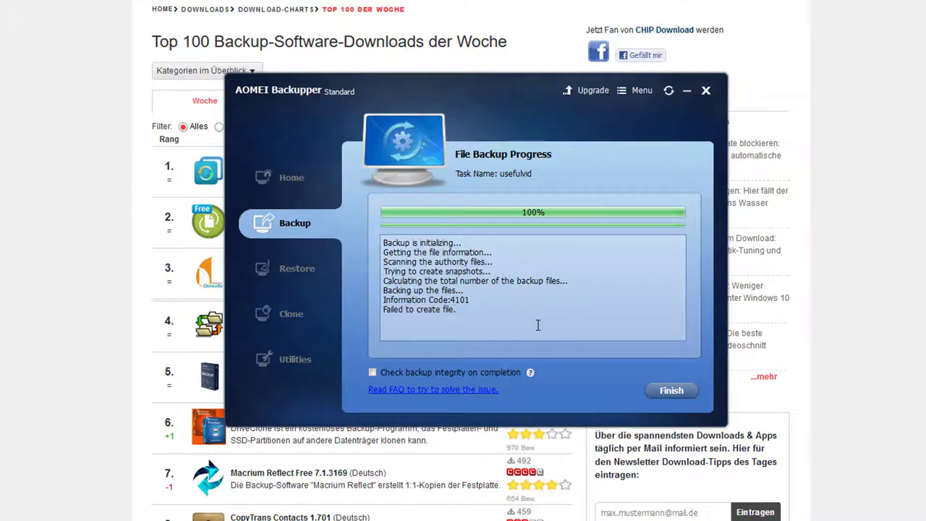